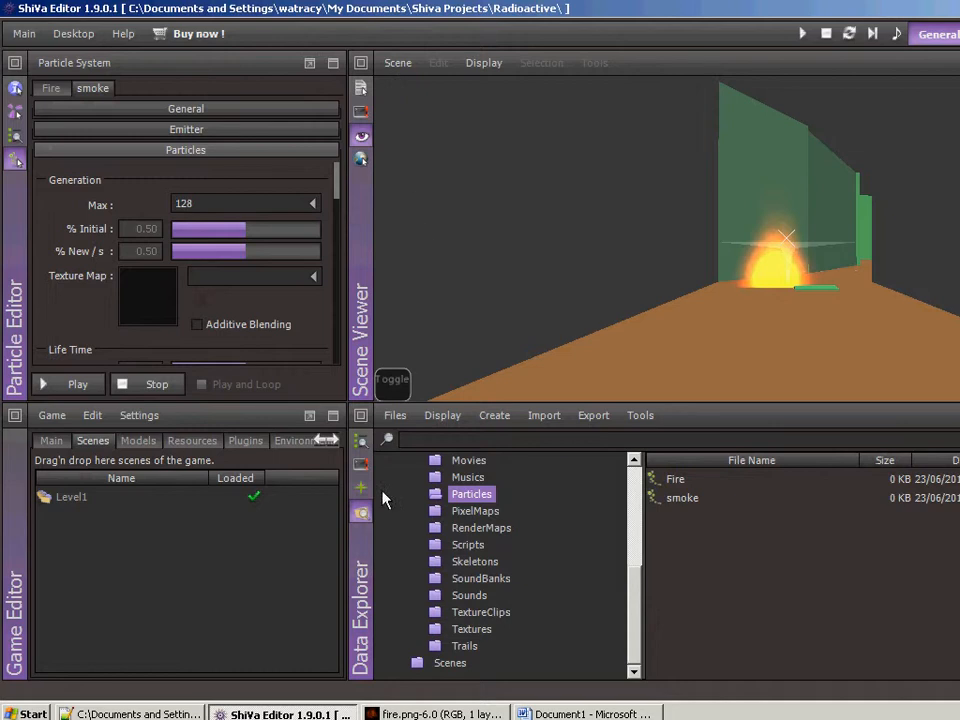
- Switch to GIMP and desaturate the fire.png image, basing the shade of gray on Lightness
{"action": "left_click", "coordinate": [445, 714]}
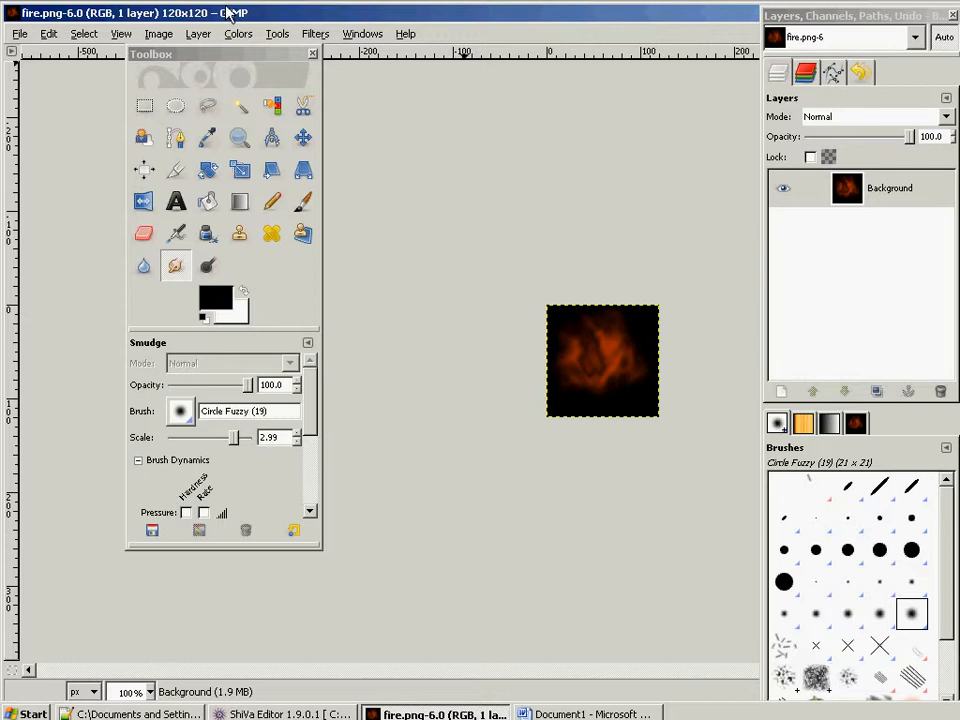
{"action": "left_click", "coordinate": [196, 34]}
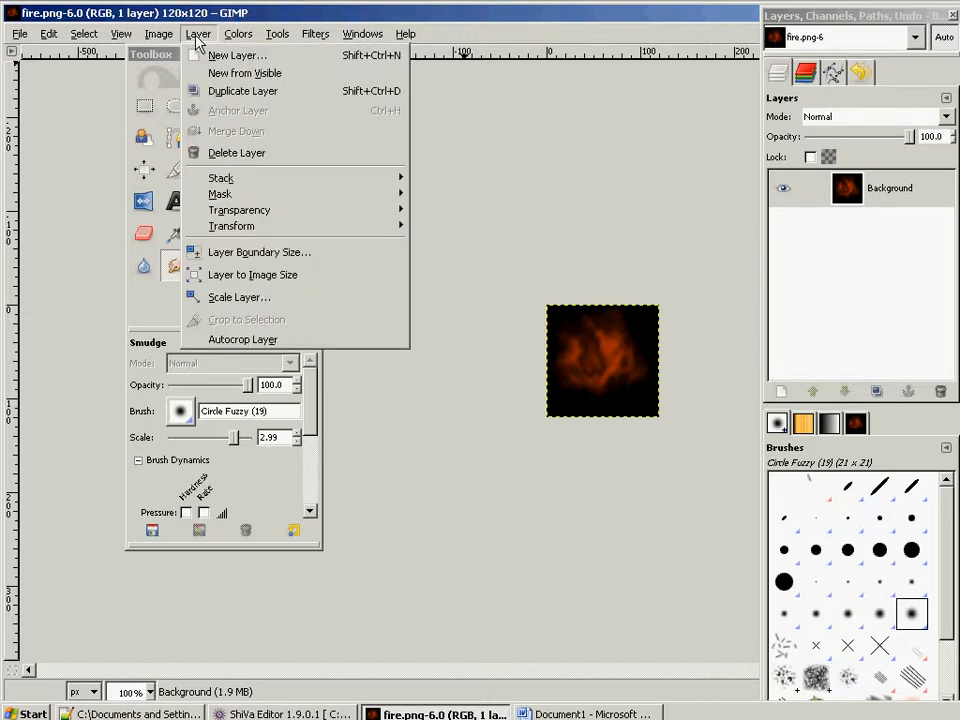
{"action": "mouse_move", "coordinate": [238, 34]}
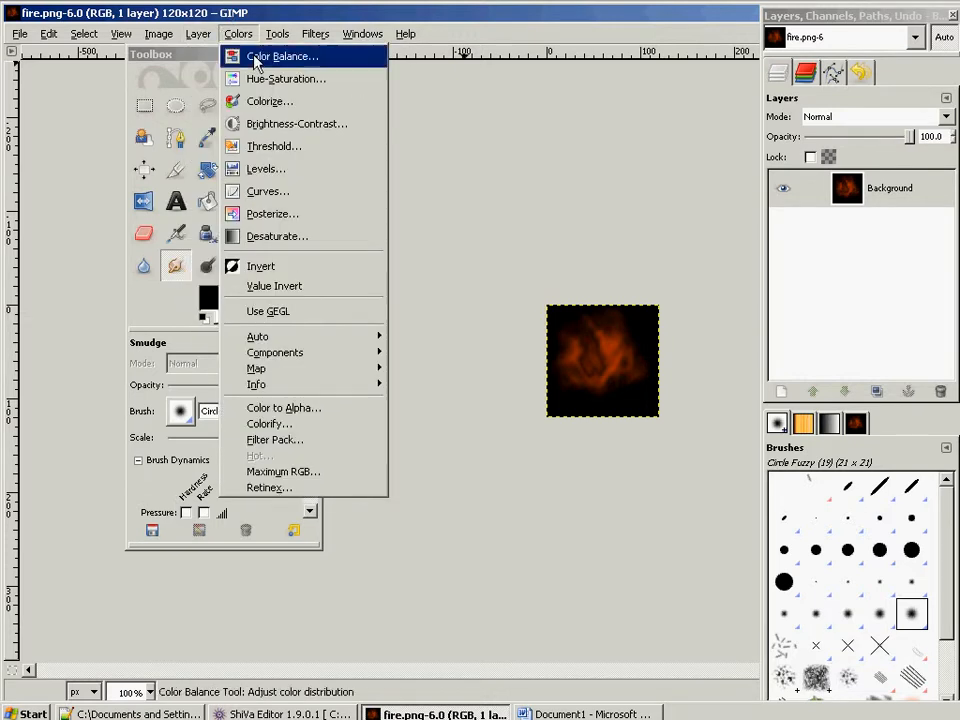
{"action": "left_click", "coordinate": [275, 240]}
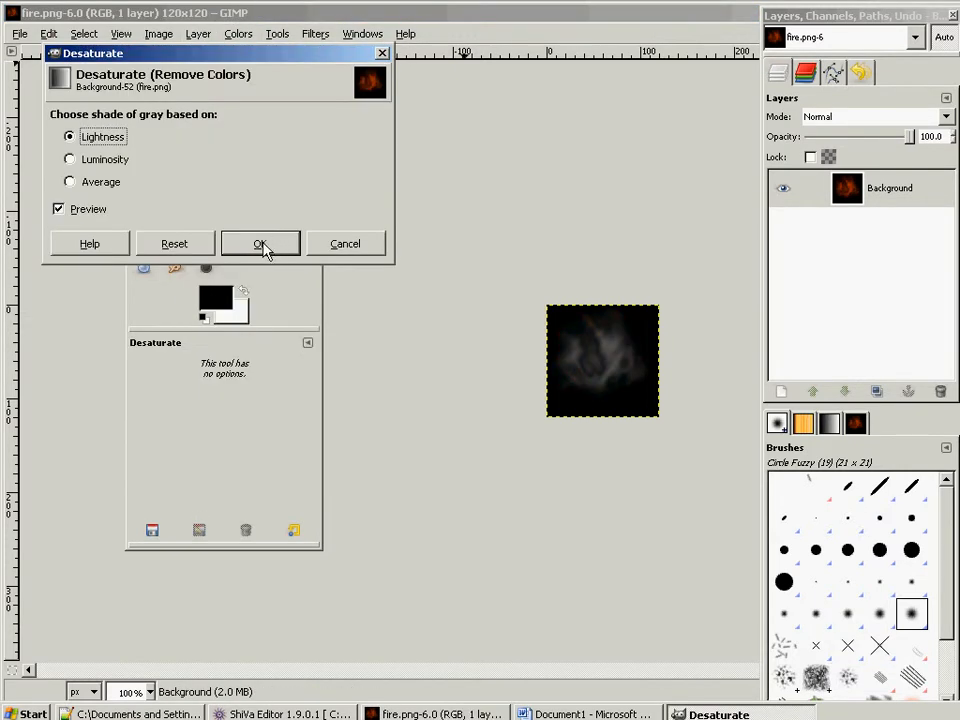
{"action": "left_click", "coordinate": [260, 244]}
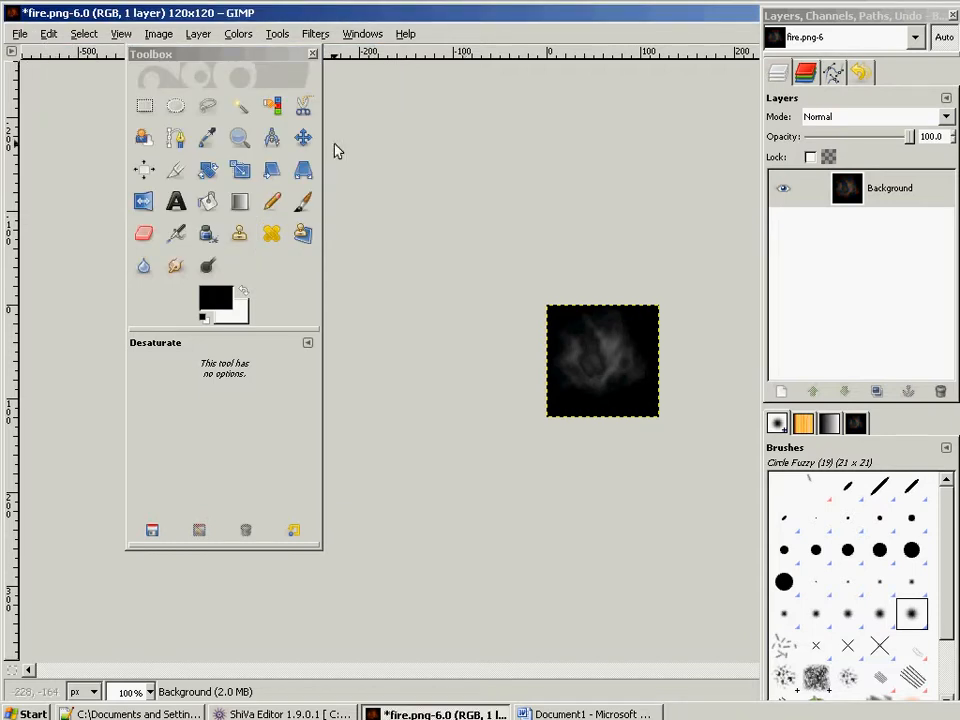
- Render Difference Clouds over the grayscale image with an increased detail level, keeping Randomize, Turbulent and Tilable enabled
{"action": "left_click", "coordinate": [363, 34]}
{"action": "mouse_move", "coordinate": [315, 34]}
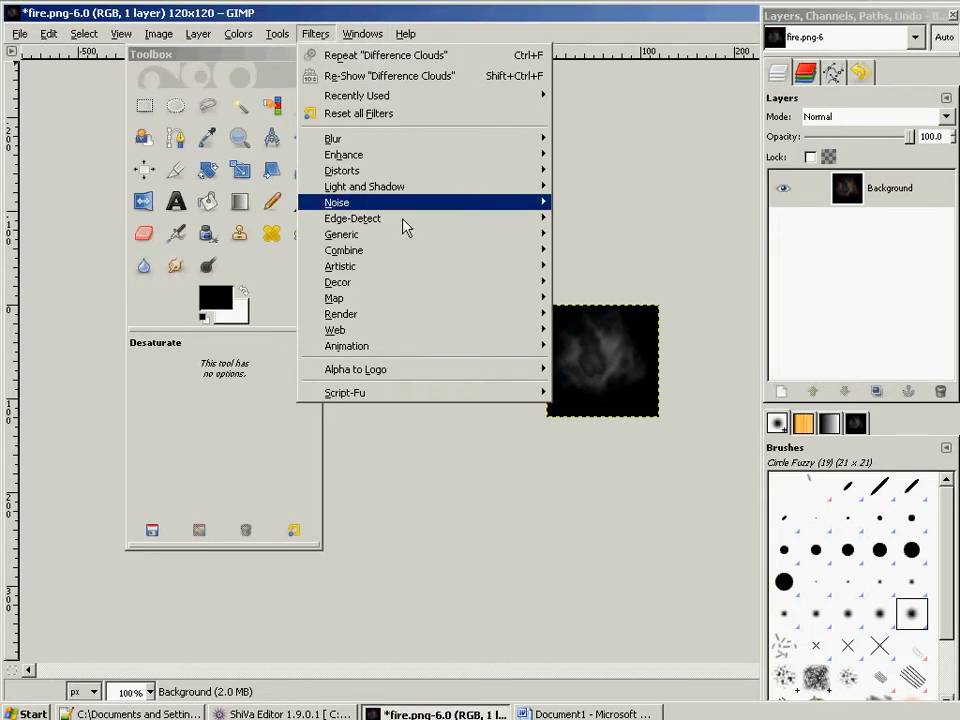
{"action": "mouse_move", "coordinate": [500, 322]}
{"action": "mouse_move", "coordinate": [620, 315]}
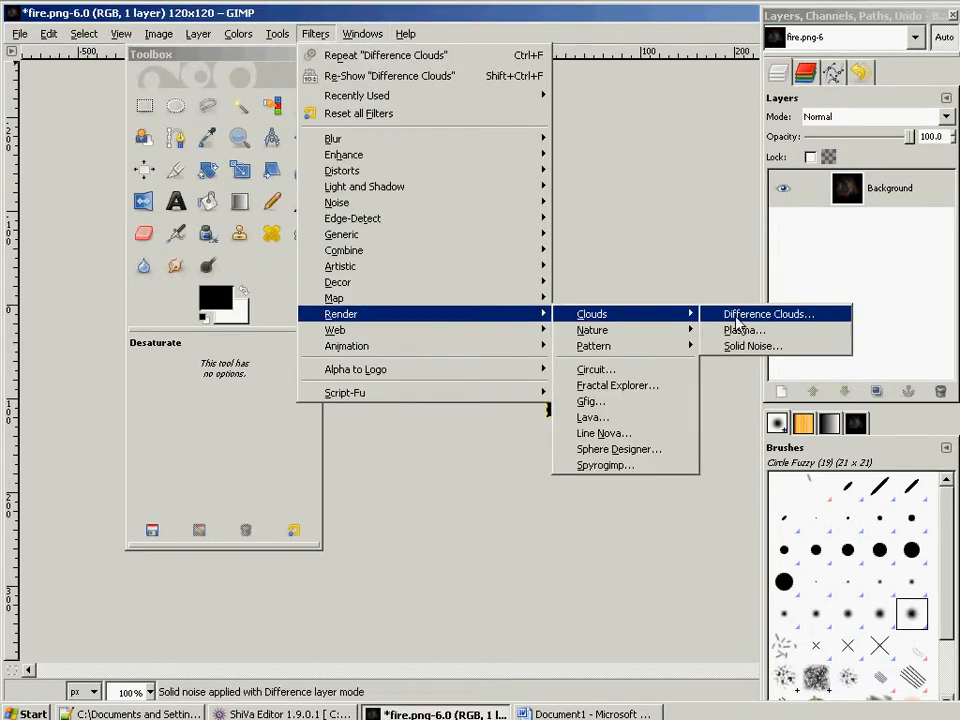
{"action": "left_click", "coordinate": [760, 315]}
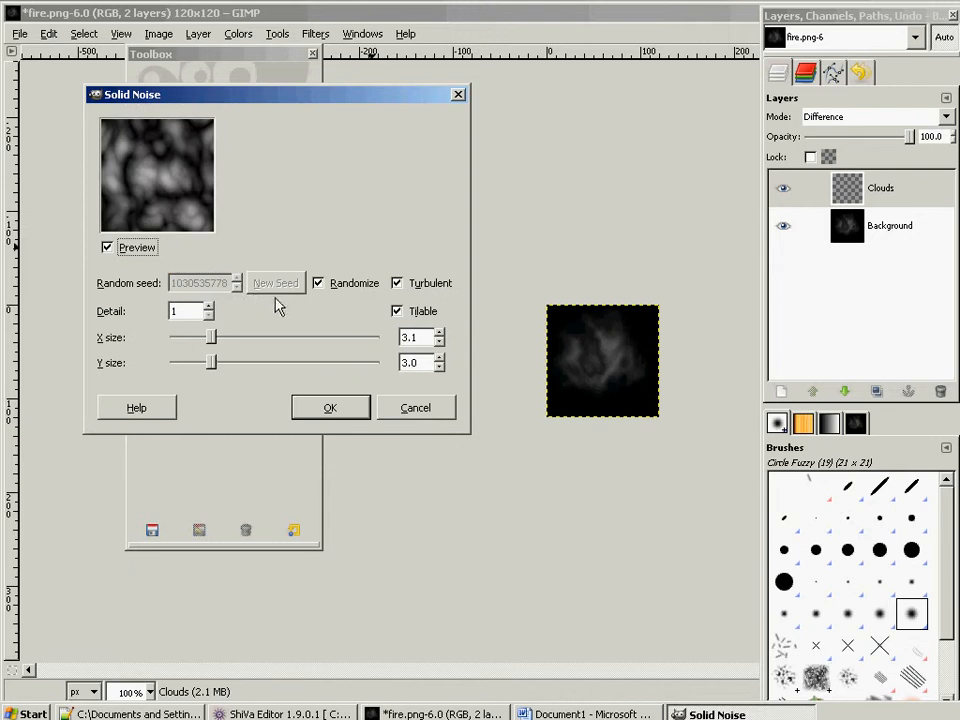
{"action": "left_click", "coordinate": [209, 306]}
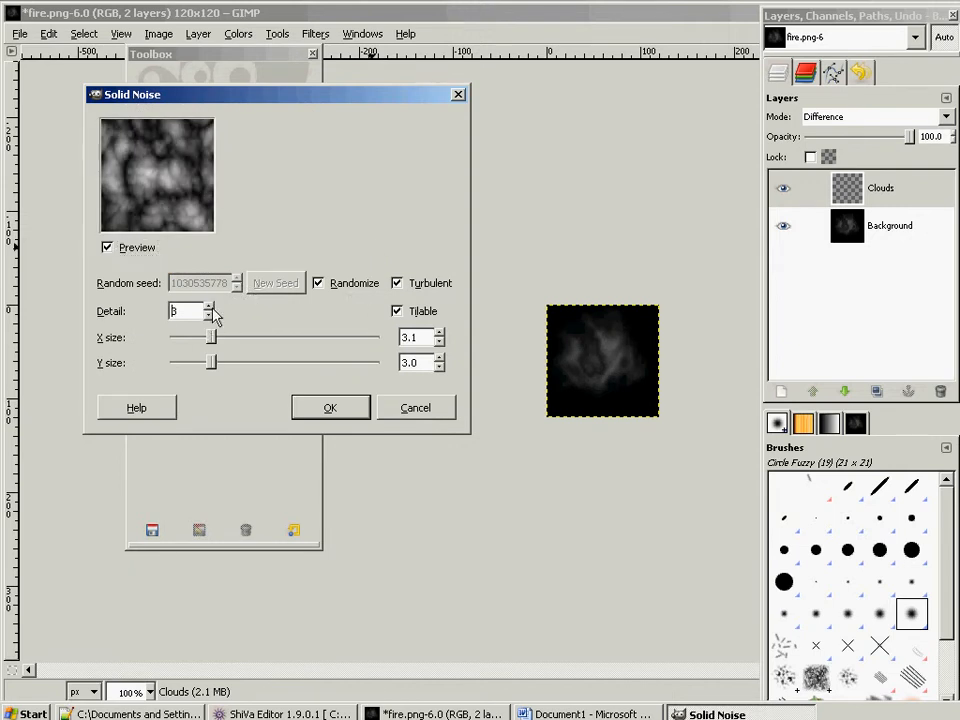
{"action": "left_click", "coordinate": [208, 305]}
{"action": "left_click", "coordinate": [209, 316]}
{"action": "left_click", "coordinate": [338, 412]}
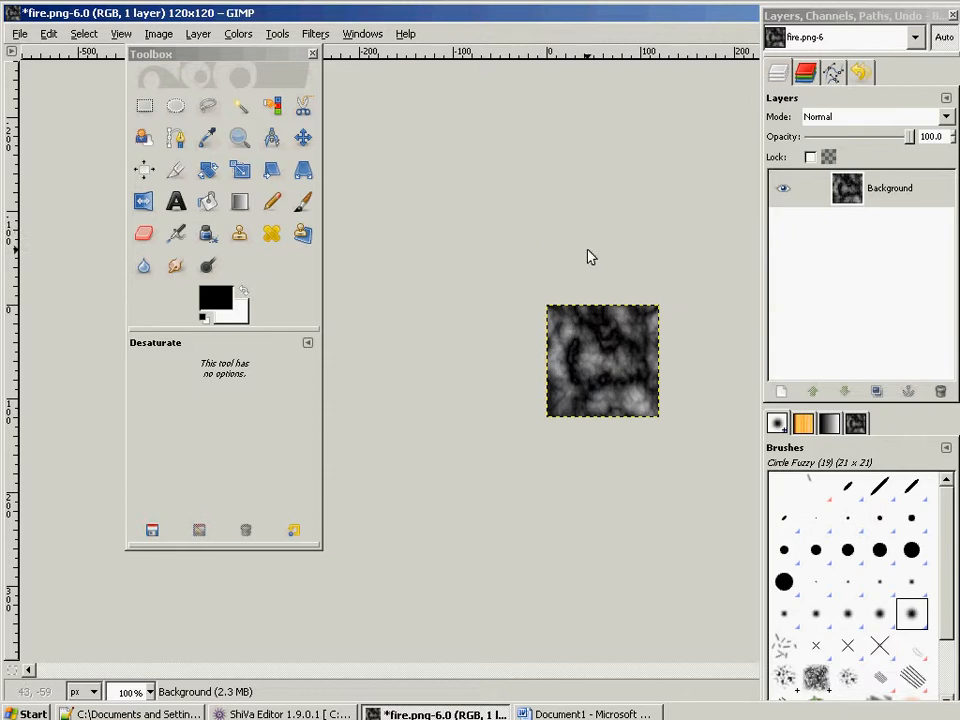
- Add a White (full opacity) layer mask to the Background layer and show the mask on the canvas
{"action": "right_click", "coordinate": [897, 195]}
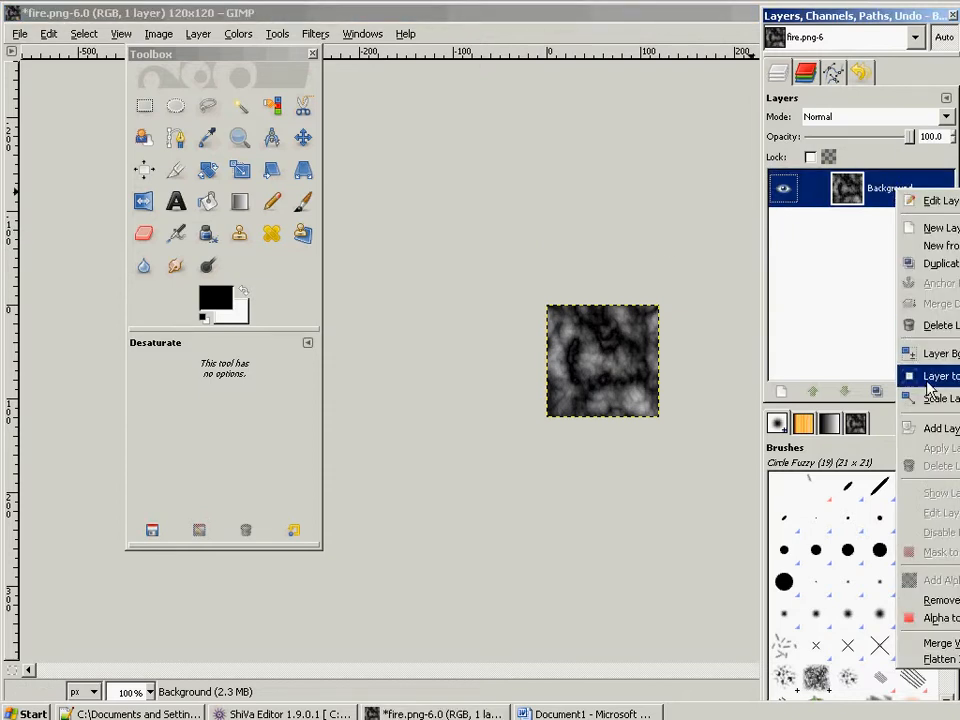
{"action": "left_click", "coordinate": [906, 427]}
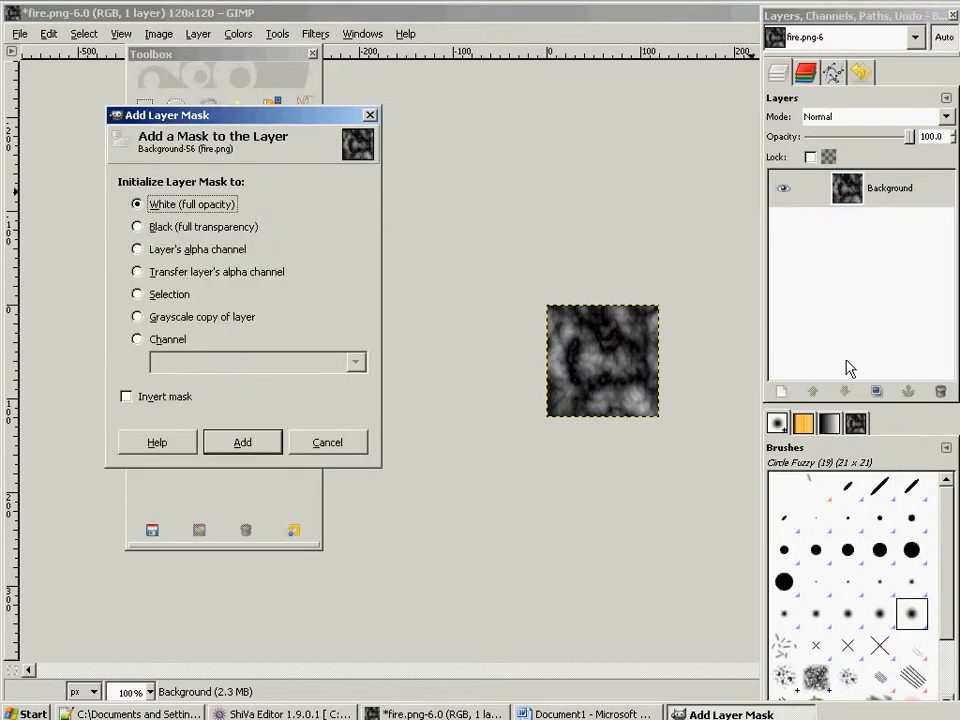
{"action": "left_click", "coordinate": [224, 443]}
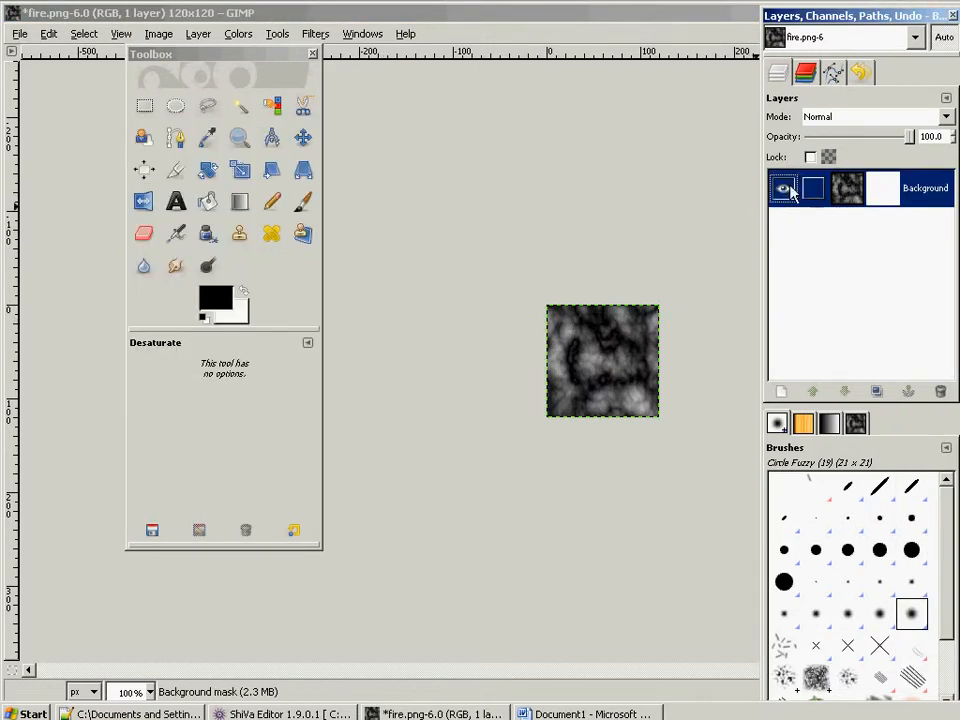
{"action": "right_click", "coordinate": [882, 190]}
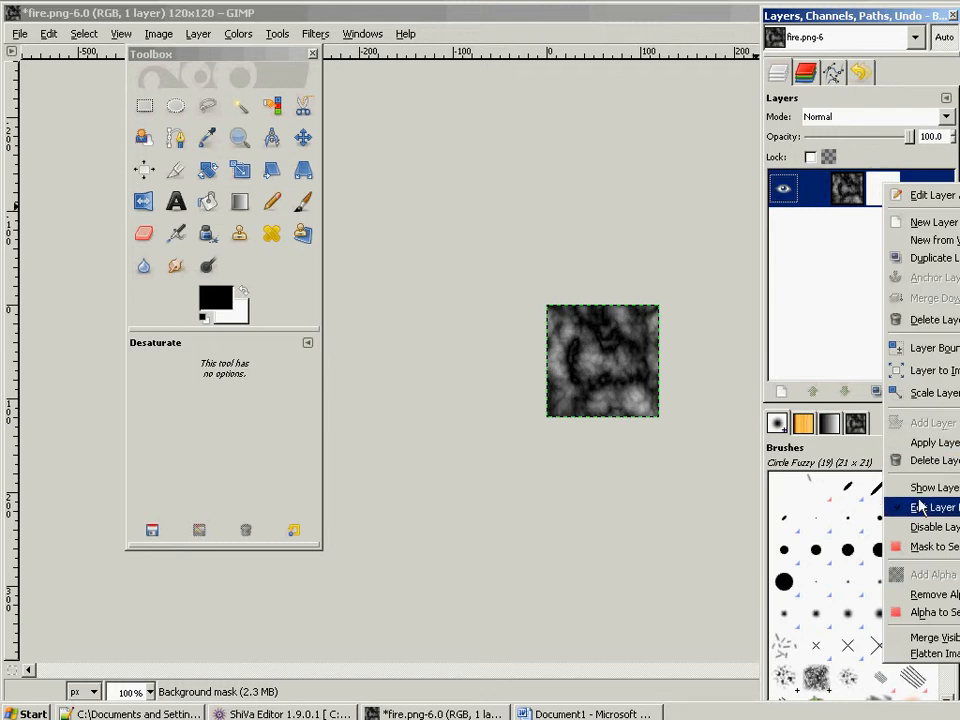
{"action": "left_click", "coordinate": [815, 486]}
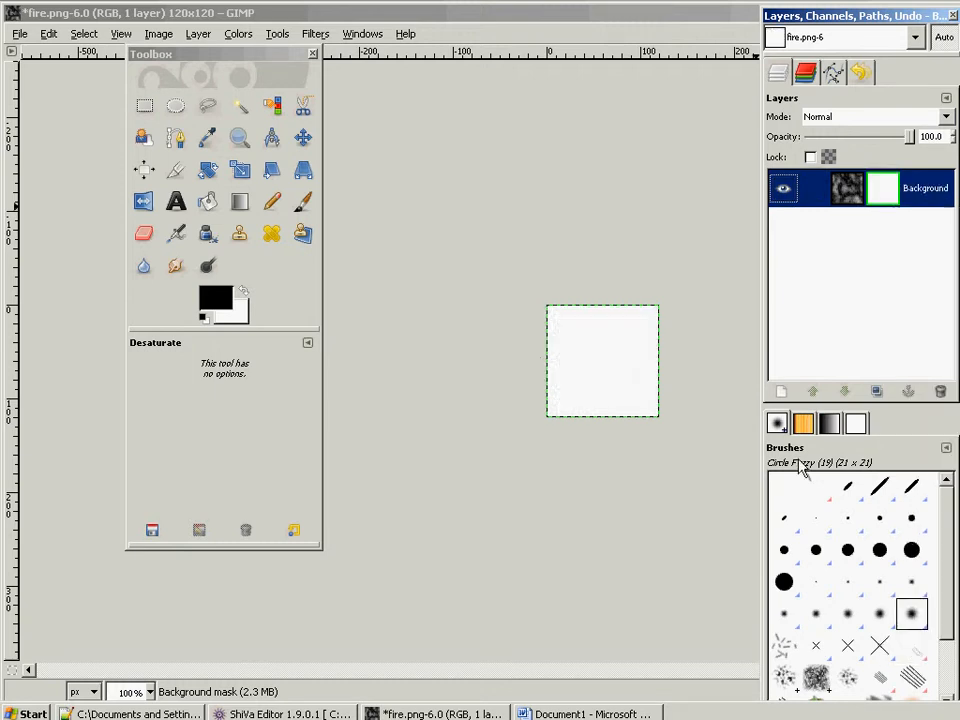
- Fill the mask with a centred radial Blend gradient, white in the middle and fading to black before the image edges
{"action": "left_click", "coordinate": [212, 205]}
{"action": "left_click", "coordinate": [240, 201]}
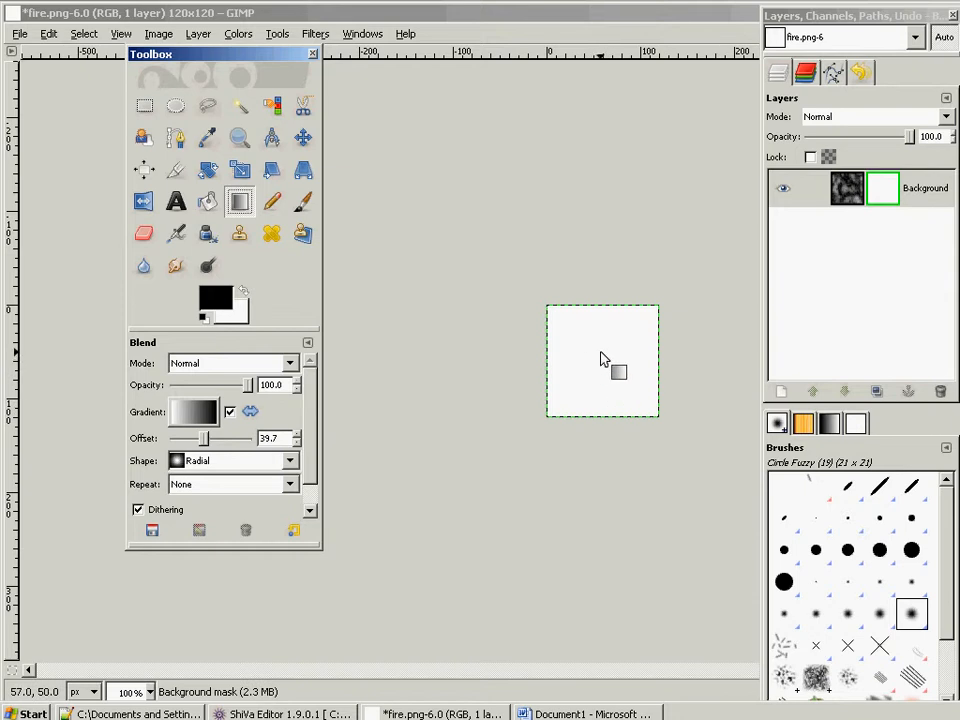
{"action": "left_click_drag", "start_coordinate": [600, 350], "coordinate": [601, 410]}
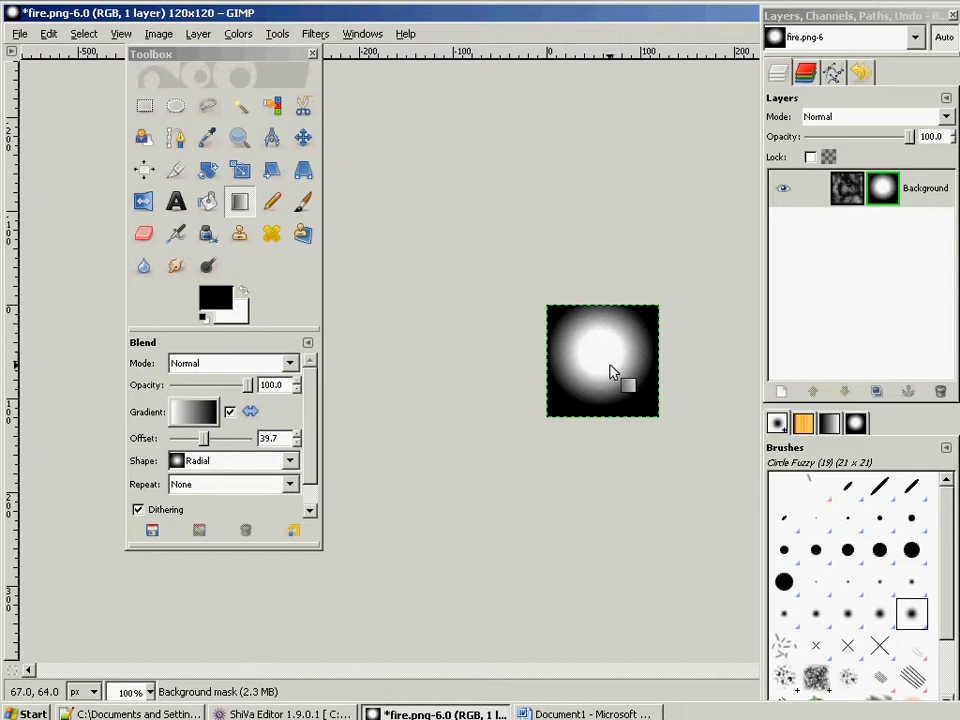
{"action": "left_click_drag", "start_coordinate": [599, 362], "coordinate": [601, 416]}
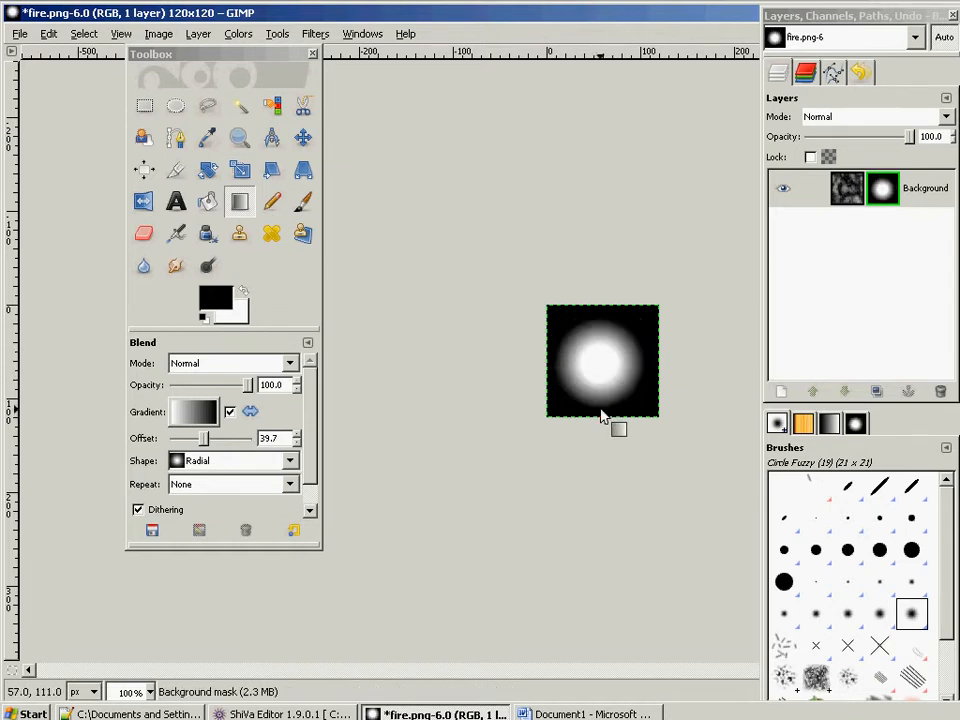
- Hide the mask display to check the masked clouds, and show the mask on the canvas again
{"action": "right_click", "coordinate": [885, 198]}
{"action": "left_click", "coordinate": [912, 497]}
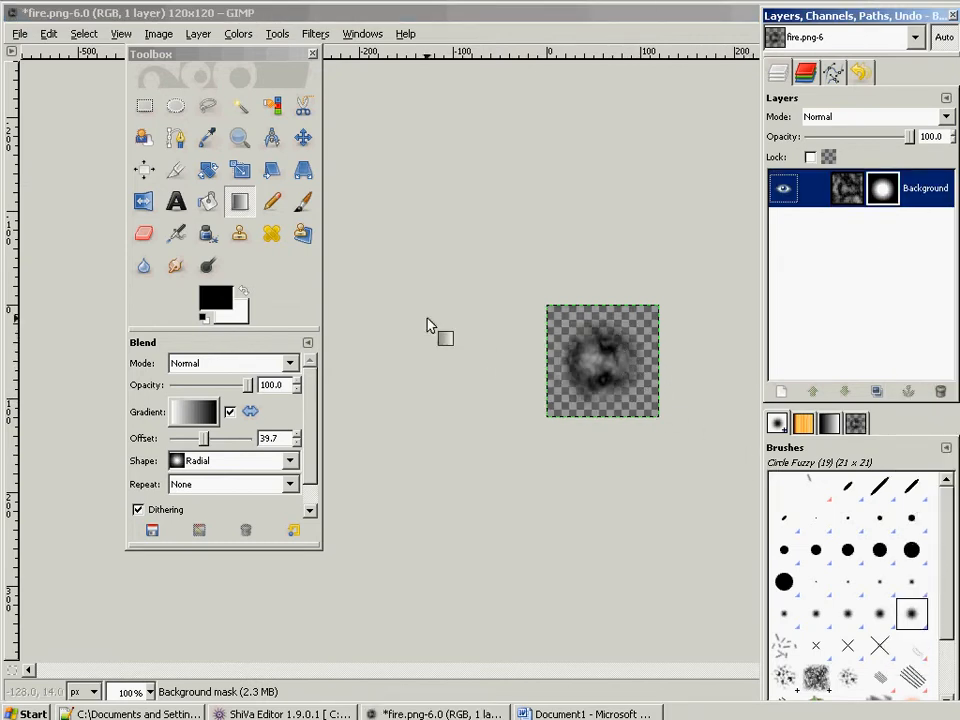
{"action": "right_click", "coordinate": [894, 184]}
{"action": "left_click", "coordinate": [905, 505]}
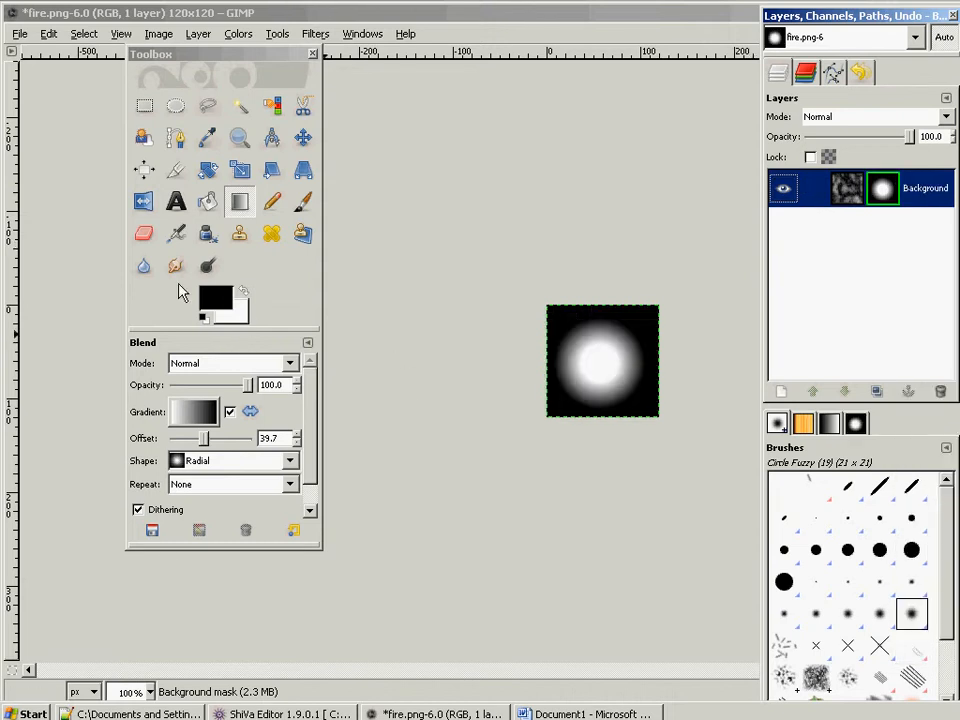
- Smudge the mask's white circle into an irregular soft blob and return to the normal layer display
{"action": "left_click", "coordinate": [175, 265]}
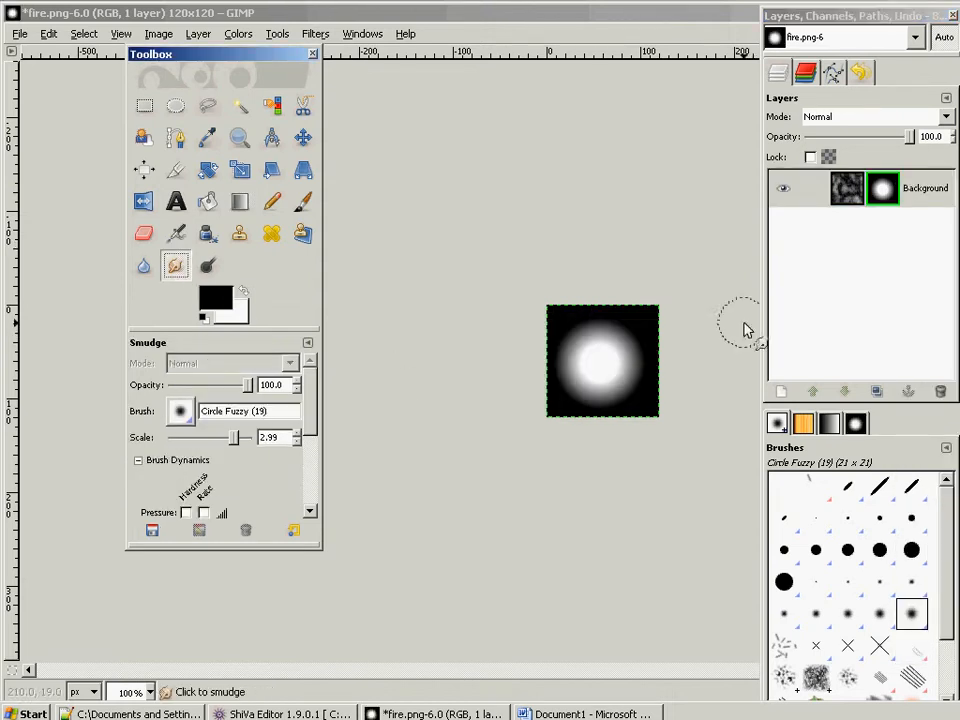
{"action": "mouse_move", "coordinate": [557, 326]}
{"action": "left_mouse_down"}
{"action": "mouse_move", "coordinate": [590, 343]}
{"action": "mouse_move", "coordinate": [571, 323]}
{"action": "mouse_move", "coordinate": [566, 395]}
{"action": "mouse_move", "coordinate": [571, 388]}
{"action": "mouse_move", "coordinate": [566, 394]}
{"action": "mouse_move", "coordinate": [594, 408]}
{"action": "mouse_move", "coordinate": [628, 410]}
{"action": "mouse_move", "coordinate": [585, 412]}
{"action": "mouse_move", "coordinate": [630, 410]}
{"action": "mouse_move", "coordinate": [642, 348]}
{"action": "mouse_move", "coordinate": [601, 319]}
{"action": "mouse_move", "coordinate": [581, 347]}
{"action": "mouse_move", "coordinate": [588, 370]}
{"action": "mouse_move", "coordinate": [627, 378]}
{"action": "mouse_move", "coordinate": [631, 400]}
{"action": "mouse_move", "coordinate": [642, 360]}
{"action": "mouse_move", "coordinate": [609, 332]}
{"action": "mouse_move", "coordinate": [609, 384]}
{"action": "mouse_move", "coordinate": [609, 353]}
{"action": "left_mouse_up"}
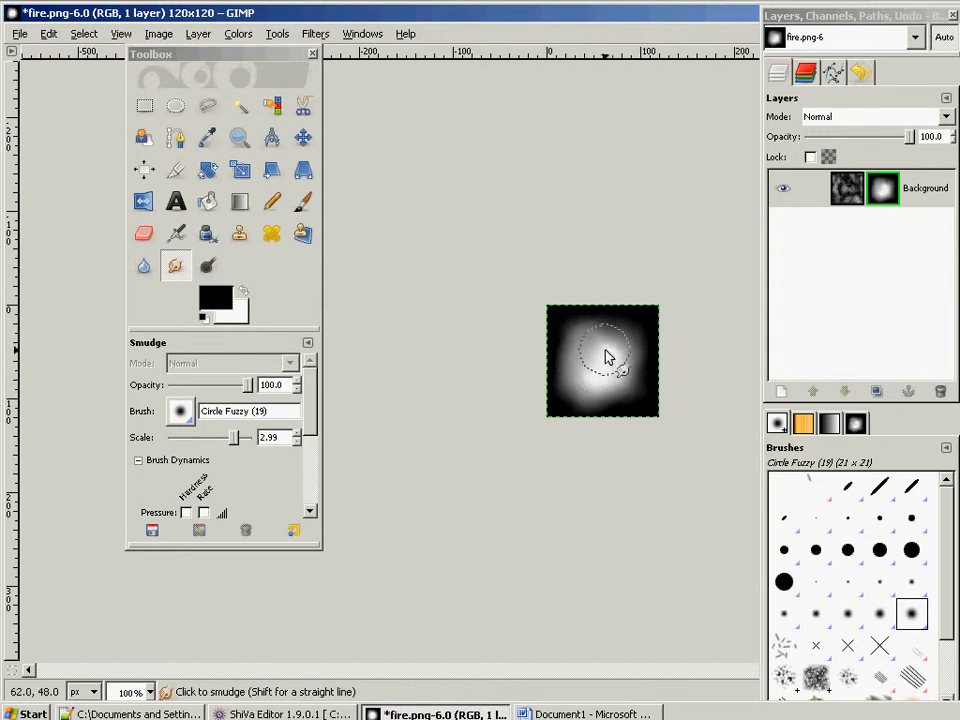
{"action": "right_click", "coordinate": [888, 197]}
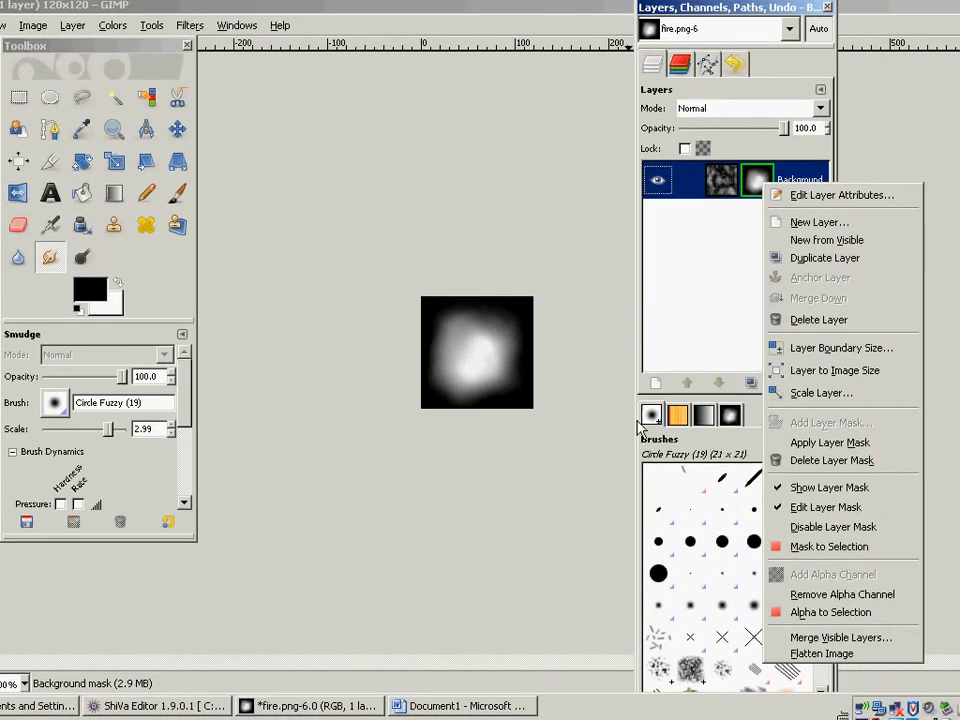
{"action": "left_click", "coordinate": [918, 498]}
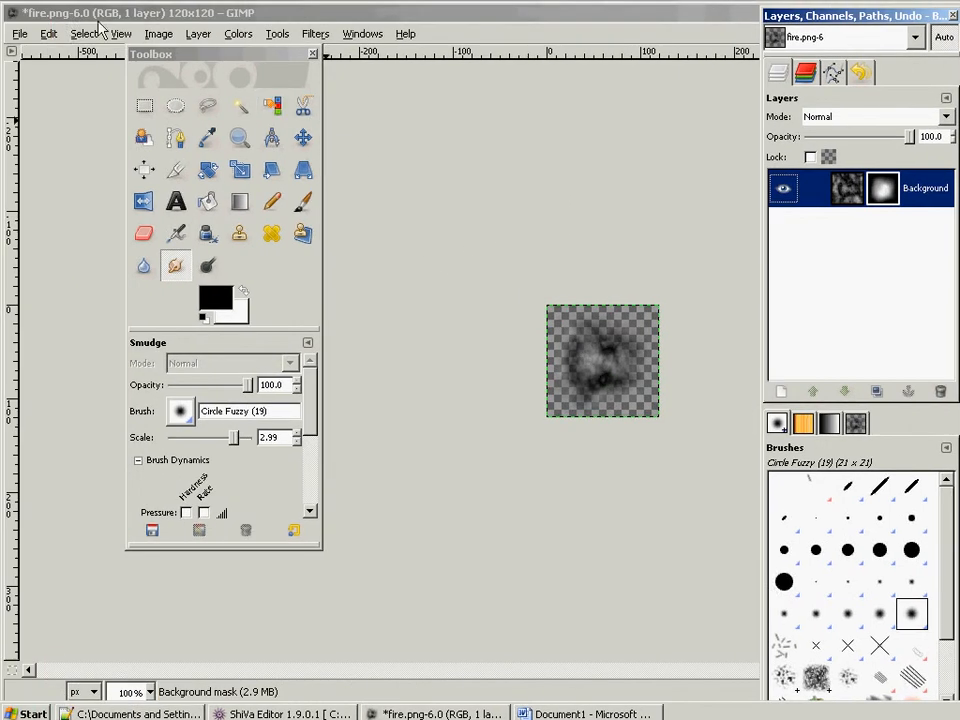
{"action": "left_click", "coordinate": [17, 24]}
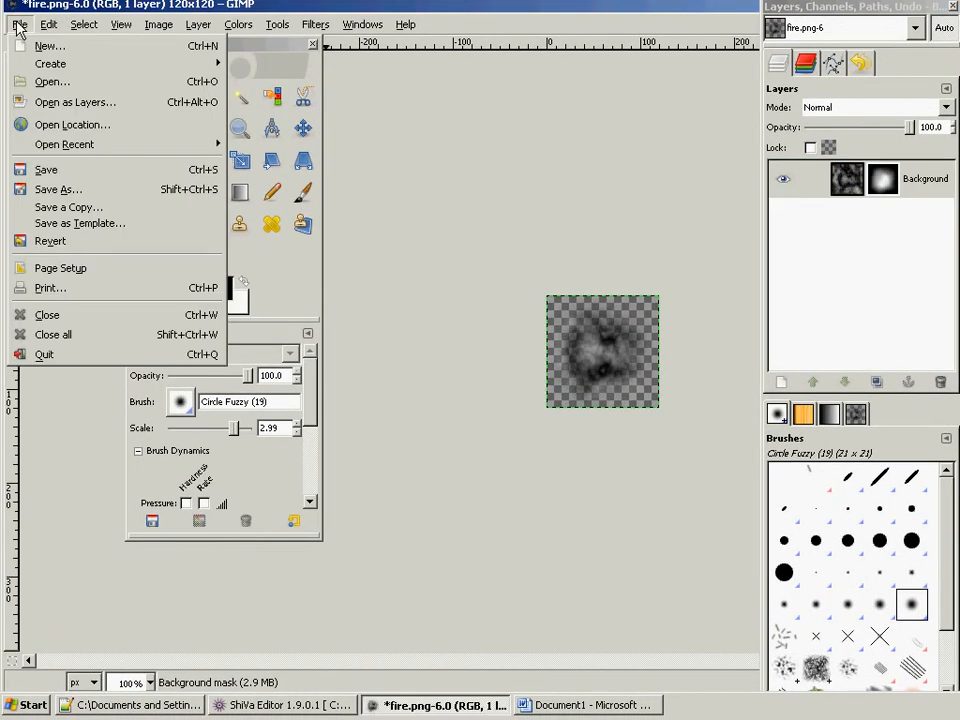
{"action": "left_click", "coordinate": [70, 189]}
{"action": "left_click", "coordinate": [647, 400]}
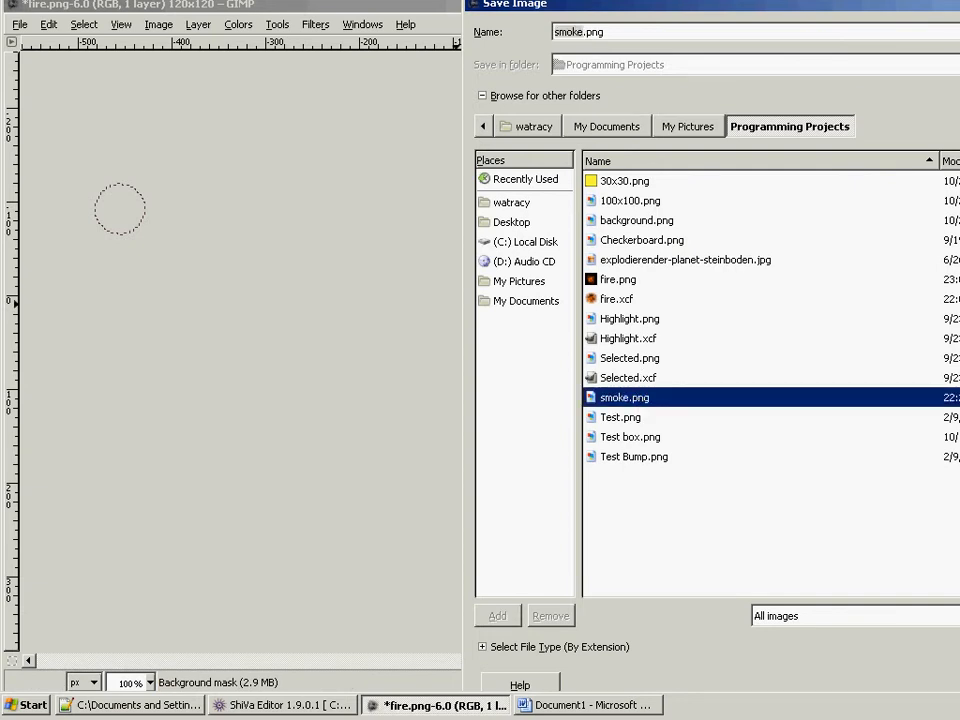
{"action": "double_click", "coordinate": [650, 399]}
{"action": "left_click", "coordinate": [870, 430]}
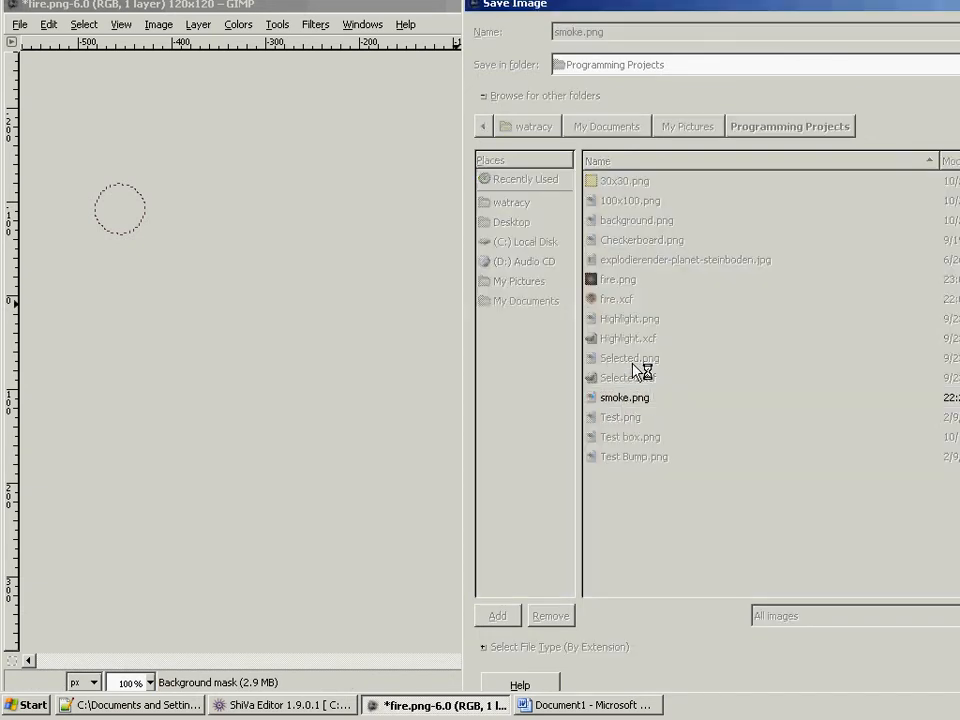
{"action": "left_click", "coordinate": [368, 286]}
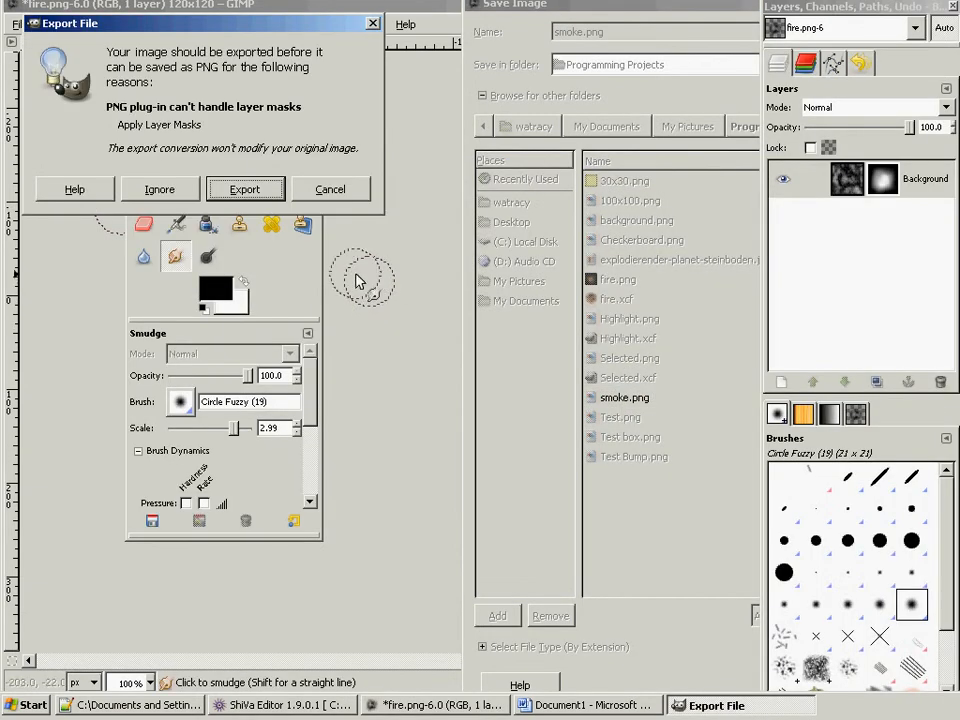
{"action": "left_click", "coordinate": [326, 192]}
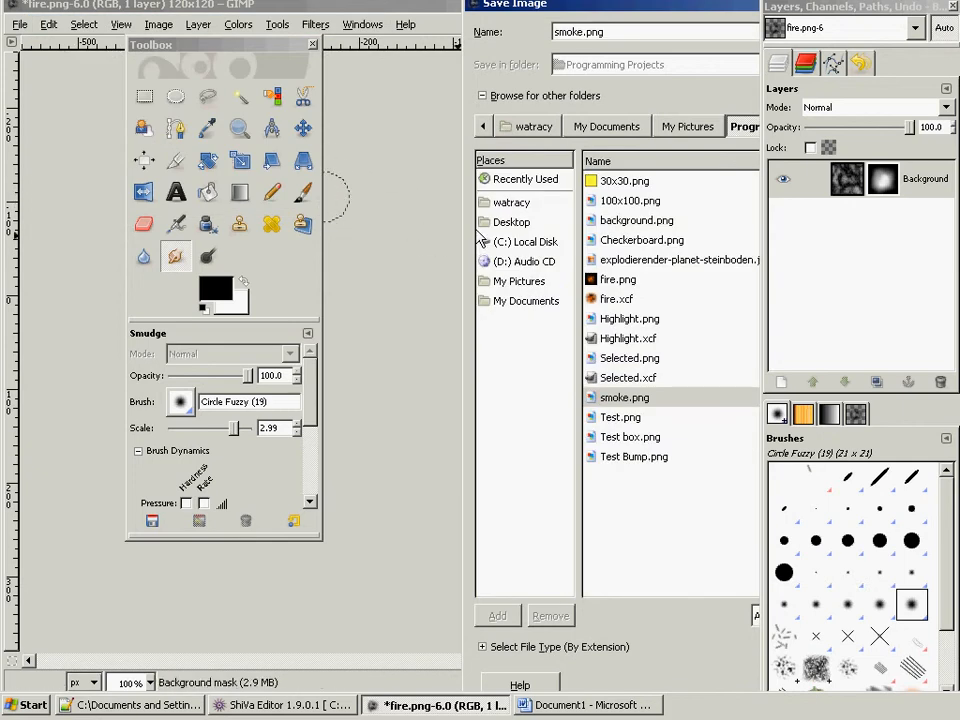
{"action": "left_click", "coordinate": [638, 14]}
{"action": "key", "text": "Escape"}
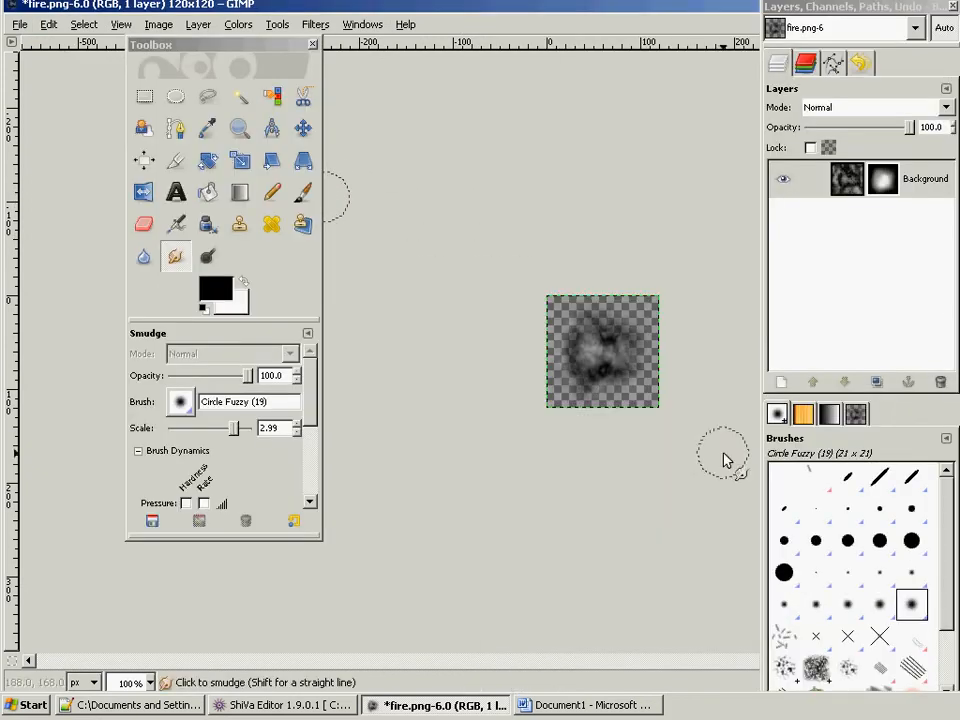
- Merge the visible layers so the layer mask is applied to the smoke image
{"action": "left_click", "coordinate": [171, 26]}
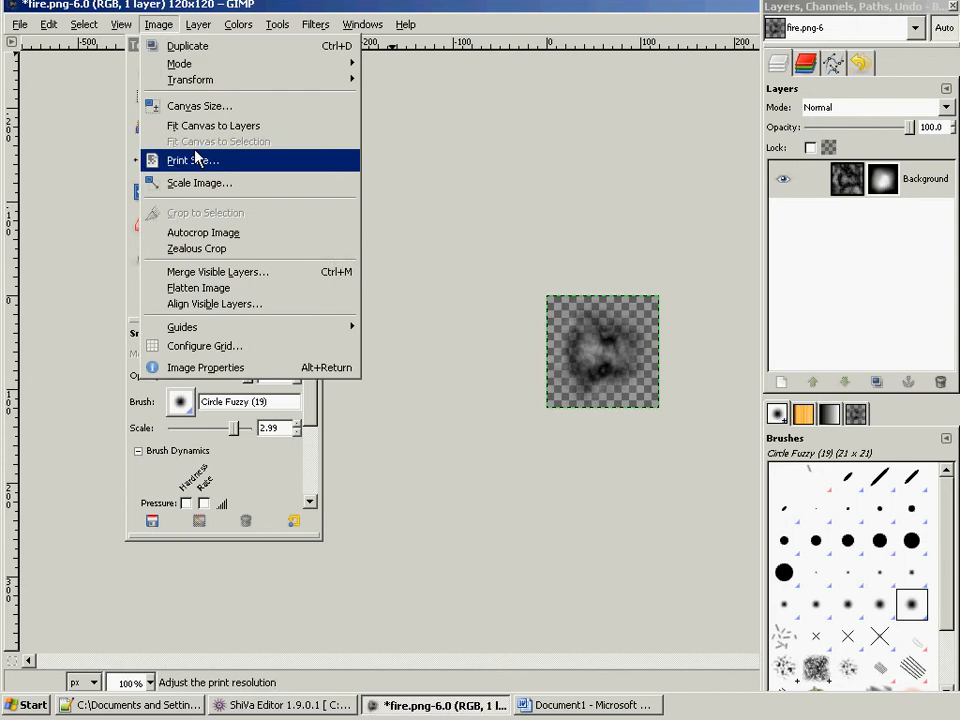
{"action": "left_click", "coordinate": [213, 272]}
{"action": "left_click", "coordinate": [161, 239]}
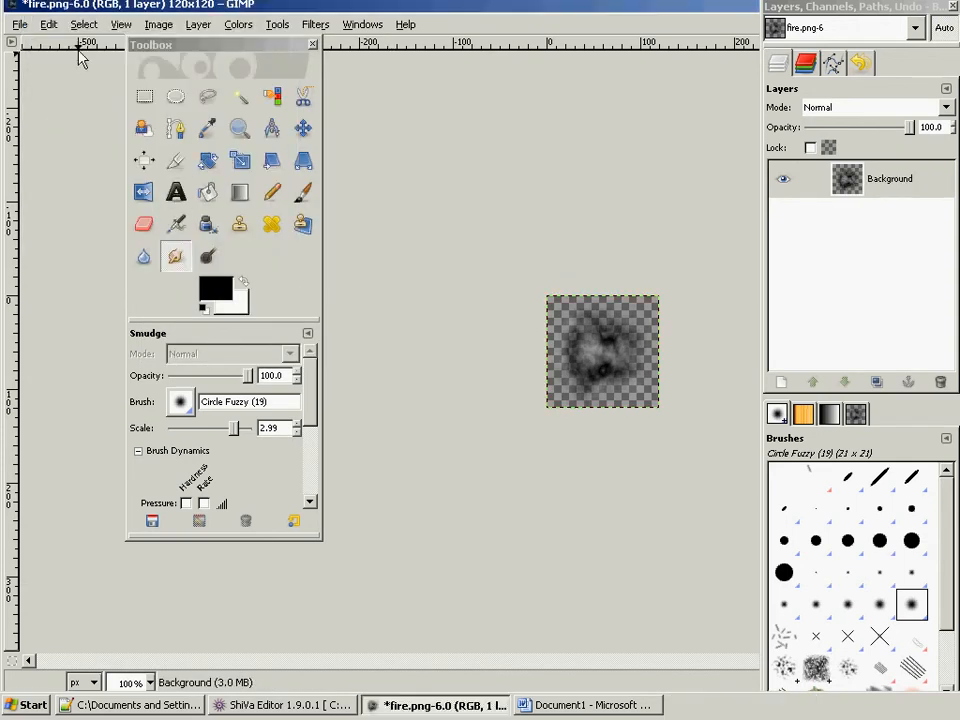
- Save the image as smoke.png in the Programming Projects folder, replacing the existing file and accepting the PNG export options
{"action": "left_click", "coordinate": [20, 26]}
{"action": "left_click", "coordinate": [47, 189]}
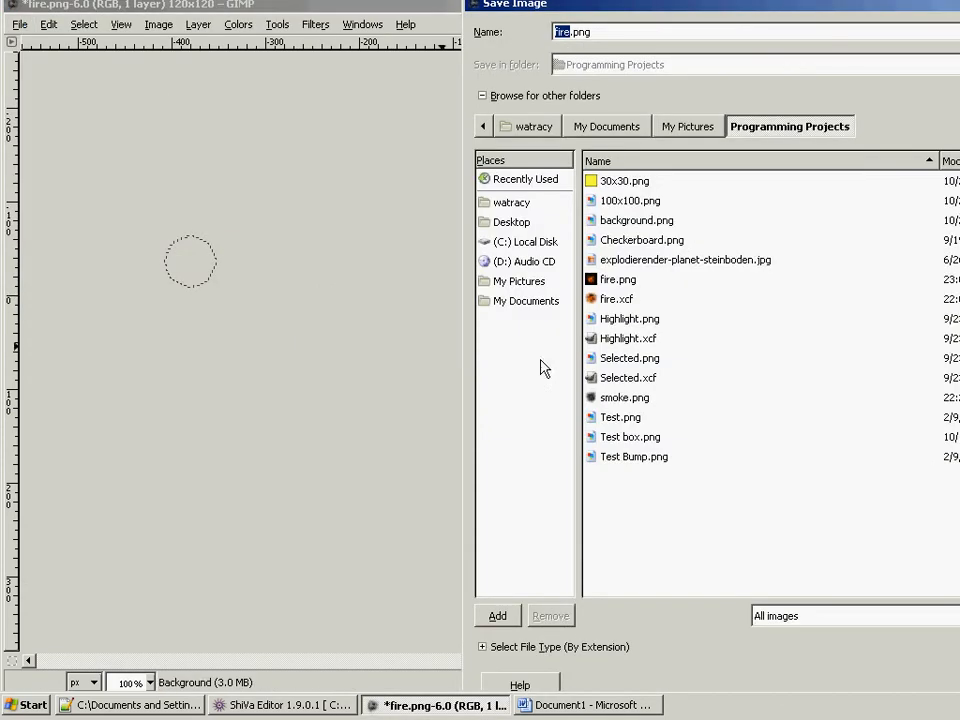
{"action": "left_click", "coordinate": [633, 398]}
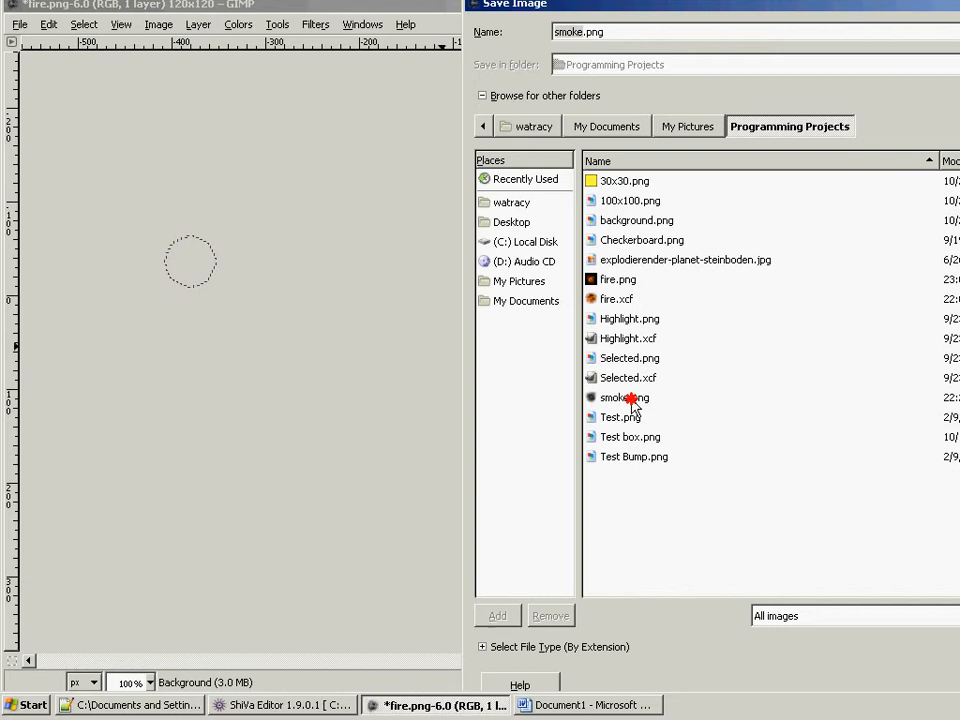
{"action": "double_click", "coordinate": [633, 404]}
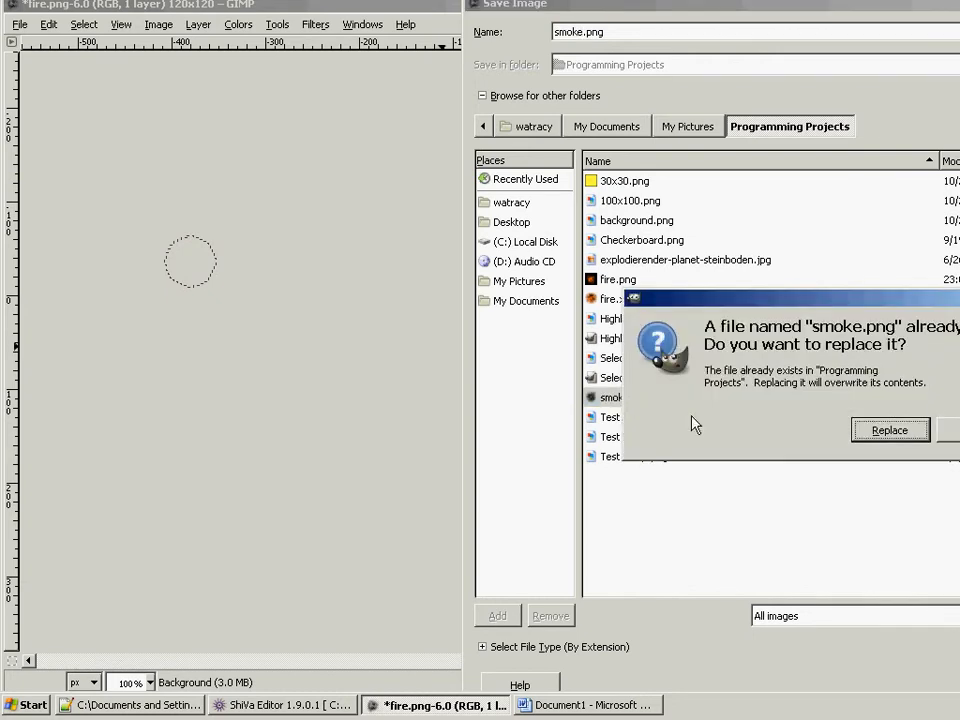
{"action": "left_click", "coordinate": [889, 429]}
{"action": "left_click", "coordinate": [230, 410]}
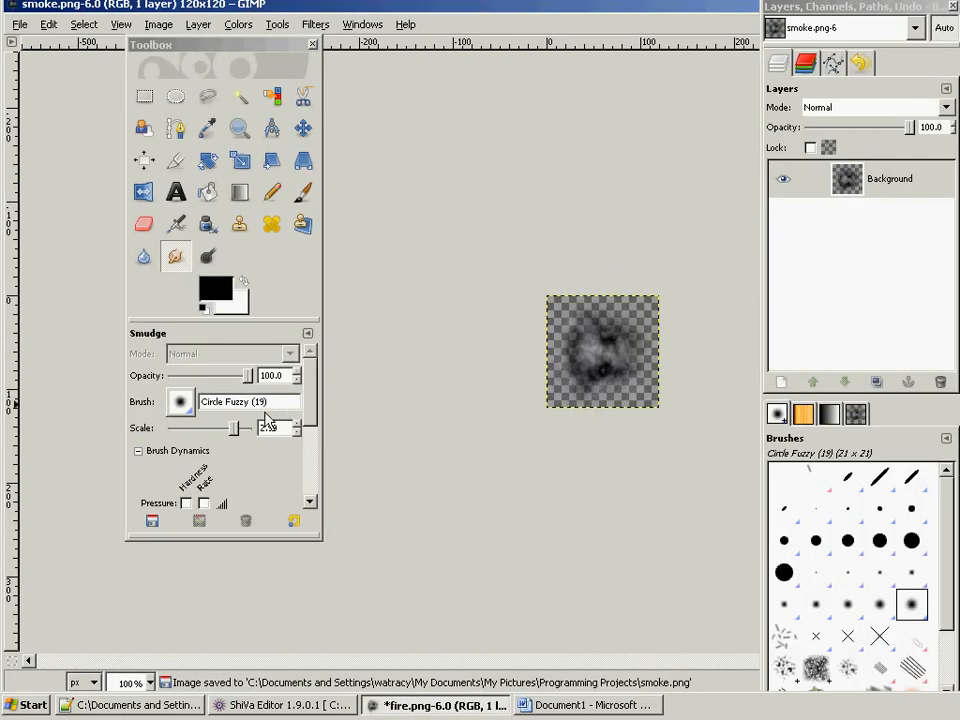
- Switch to ShiVa Editor and import smoke.png from the Programming Projects folder as a texture
{"action": "left_click", "coordinate": [350, 704]}
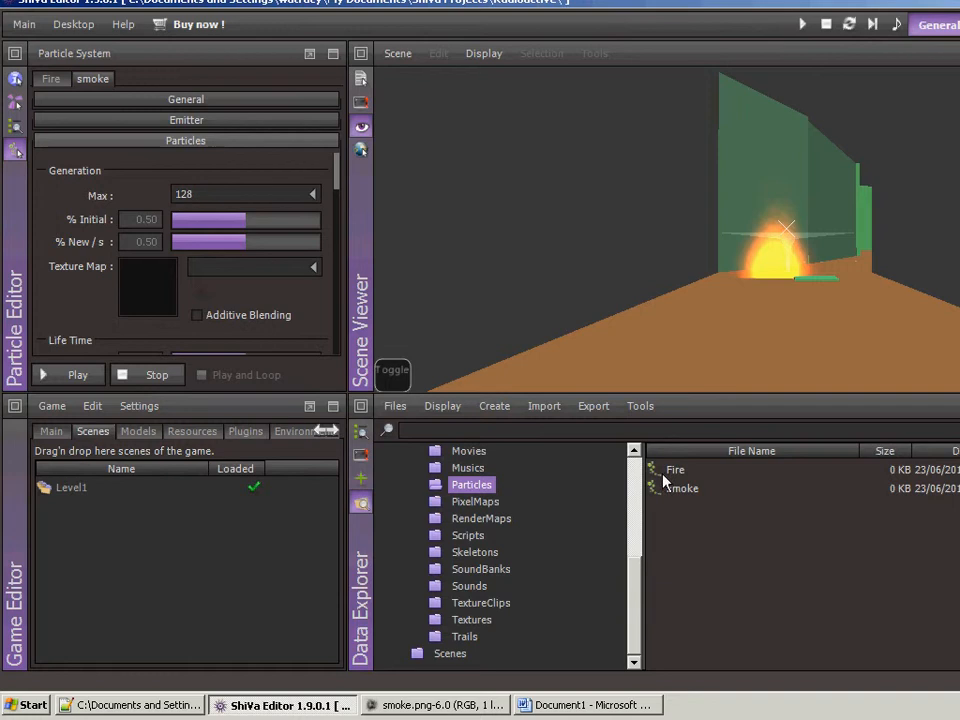
{"action": "left_click", "coordinate": [544, 406]}
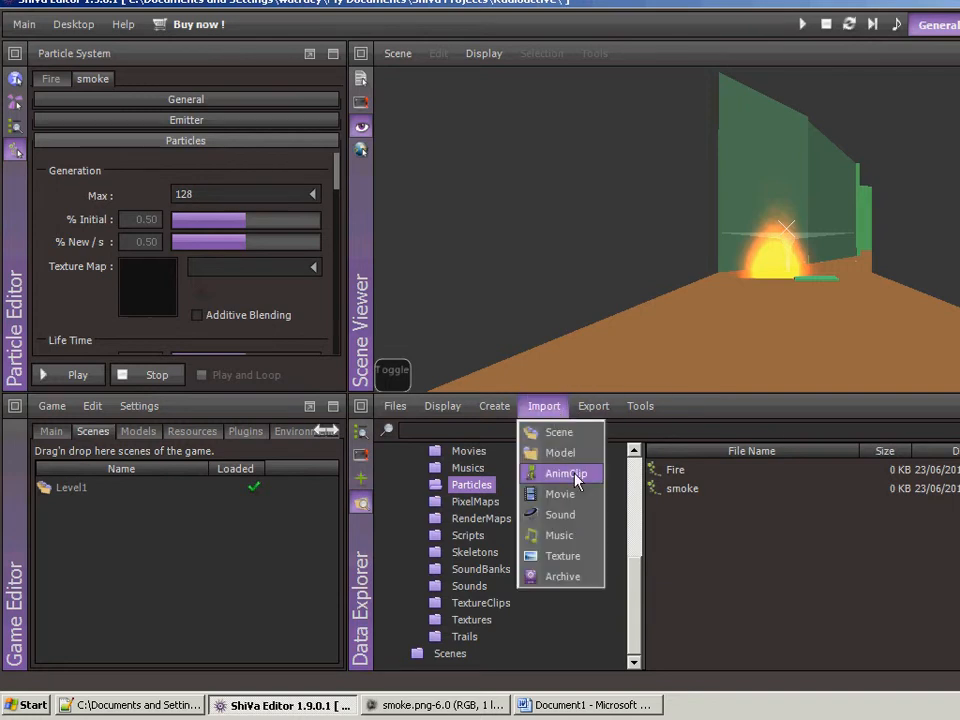
{"action": "left_click", "coordinate": [563, 555]}
{"action": "left_click", "coordinate": [805, 209]}
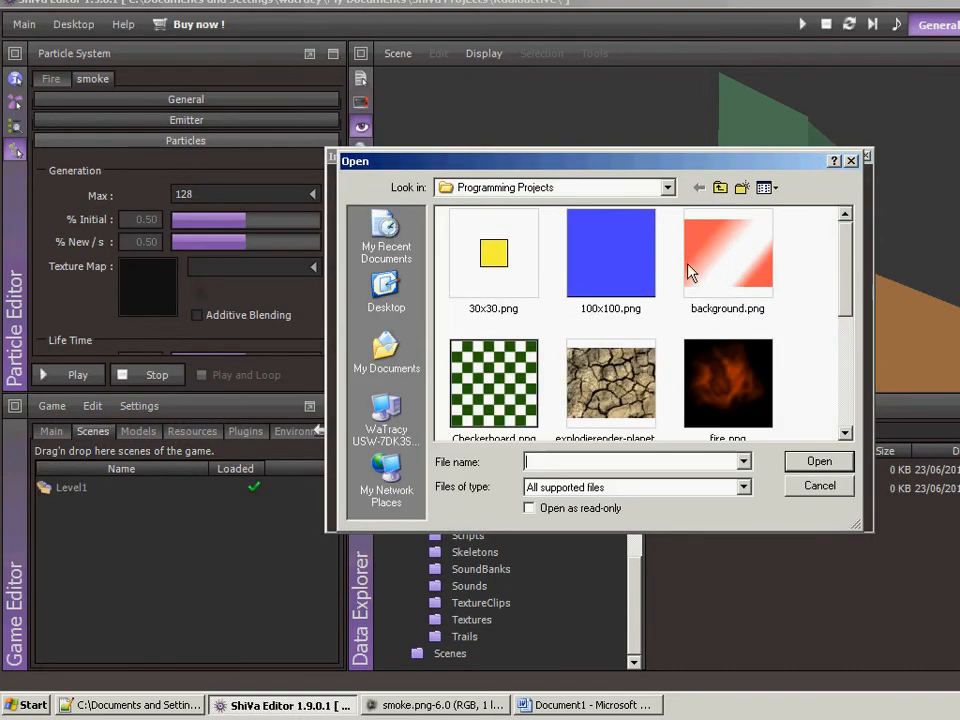
{"action": "left_click", "coordinate": [846, 349]}
{"action": "left_click", "coordinate": [752, 317]}
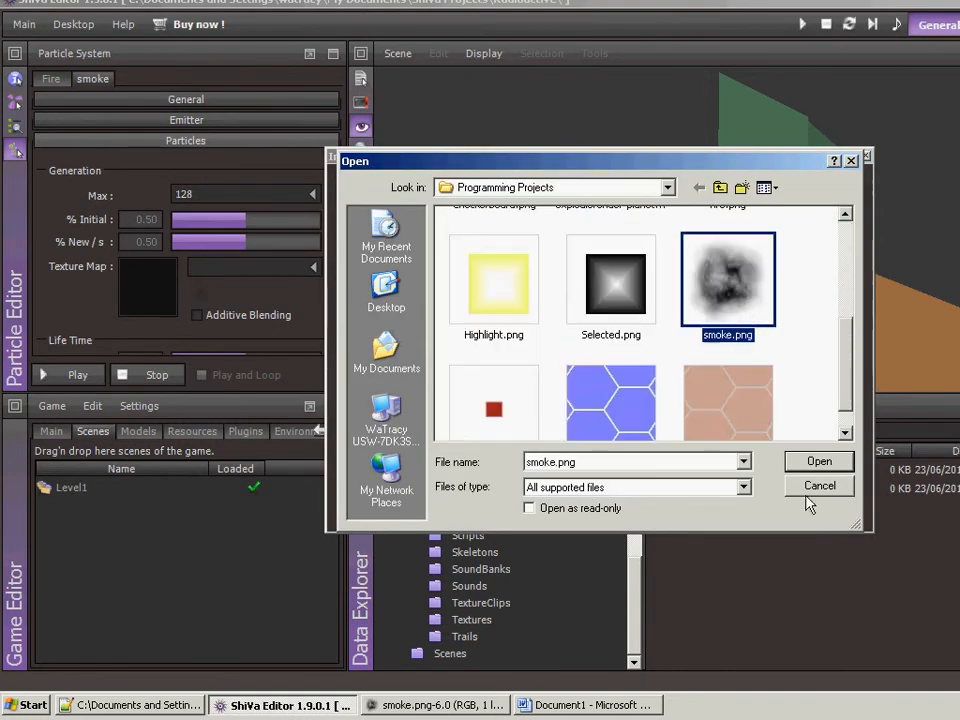
{"action": "left_click", "coordinate": [816, 463]}
{"action": "left_click", "coordinate": [740, 512]}
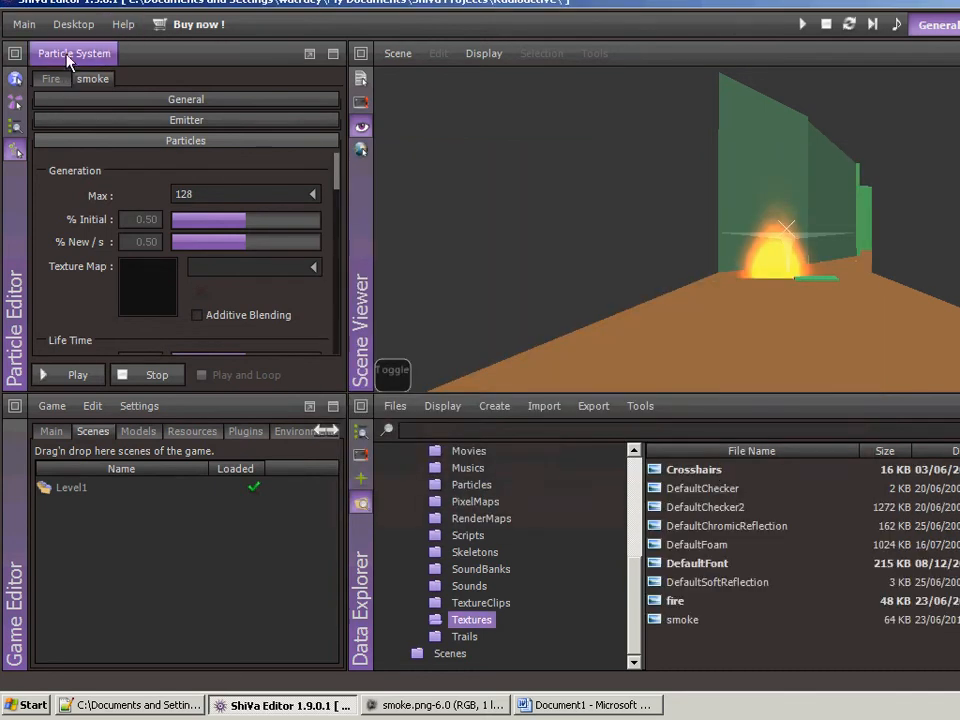
- Assign the smoke texture as the smoke particles' texture map, then close the loaded scene and play the particle preview
{"action": "left_click", "coordinate": [312, 267]}
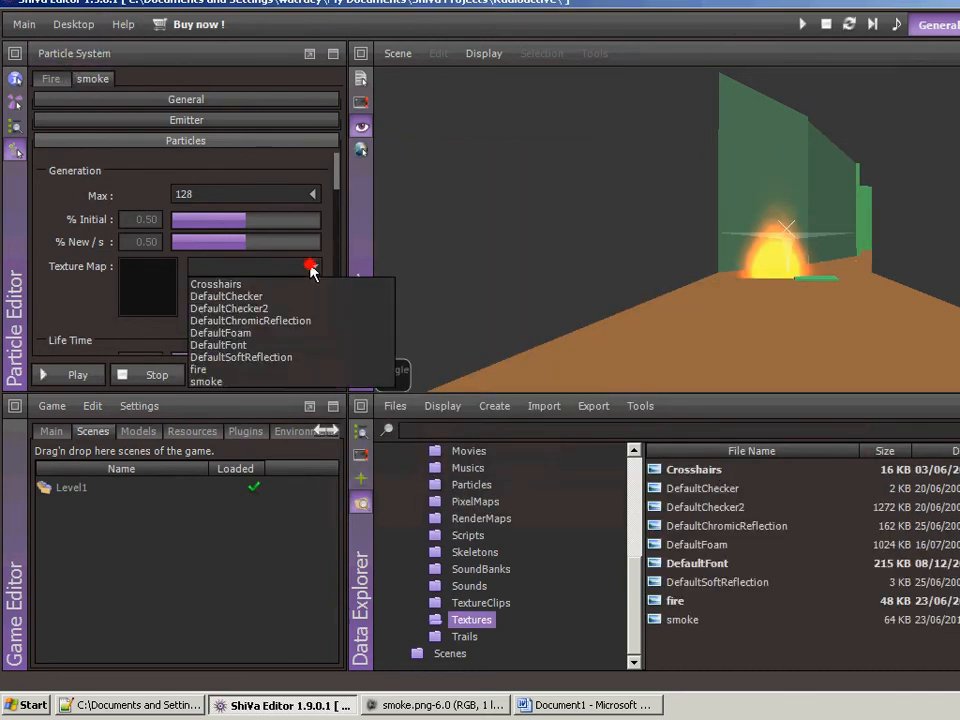
{"action": "left_click", "coordinate": [232, 381]}
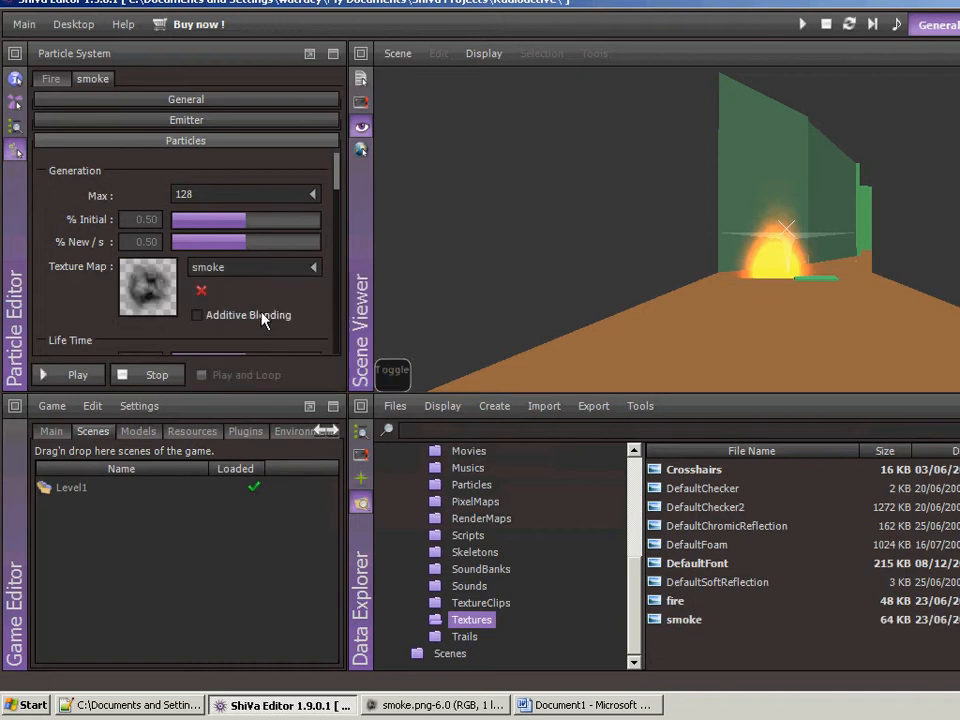
{"action": "left_click", "coordinate": [826, 24]}
{"action": "left_click", "coordinate": [78, 375]}
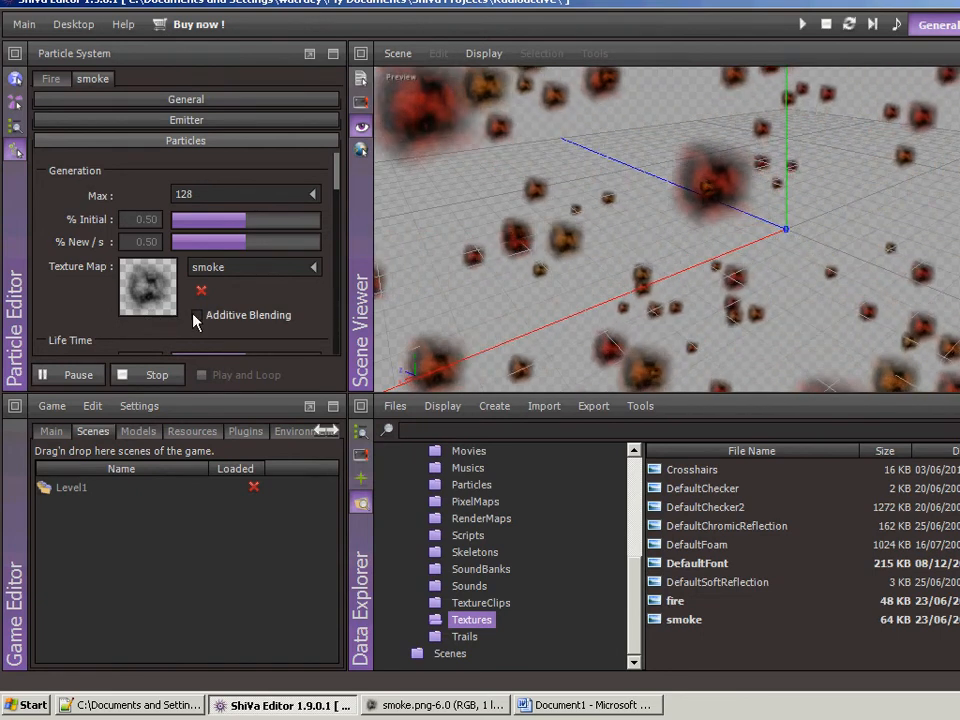
- Set the smoke particles' Initial color to gray 948D8E
{"action": "mouse_move", "coordinate": [336, 189]}
{"action": "left_mouse_down"}
{"action": "mouse_move", "coordinate": [350, 247]}
{"action": "mouse_move", "coordinate": [345, 281]}
{"action": "mouse_move", "coordinate": [347, 257]}
{"action": "left_mouse_up"}
{"action": "left_click", "coordinate": [138, 268]}
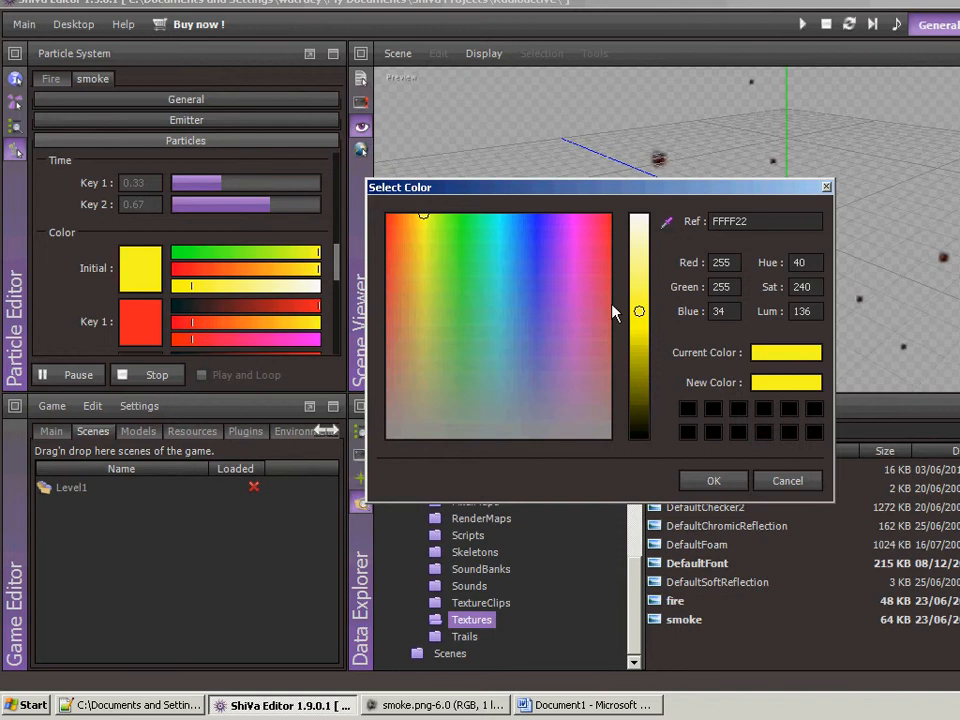
{"action": "left_click", "coordinate": [605, 434]}
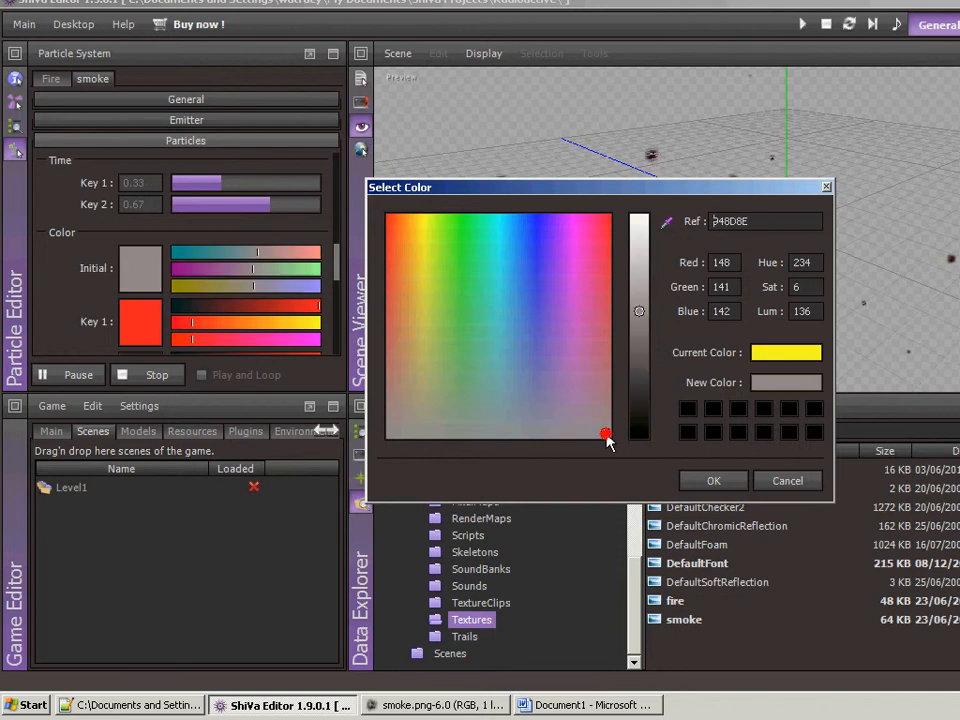
{"action": "left_click", "coordinate": [700, 480]}
- Set the smoke particles' Key 1 color to gray 909090
{"action": "left_click", "coordinate": [140, 318]}
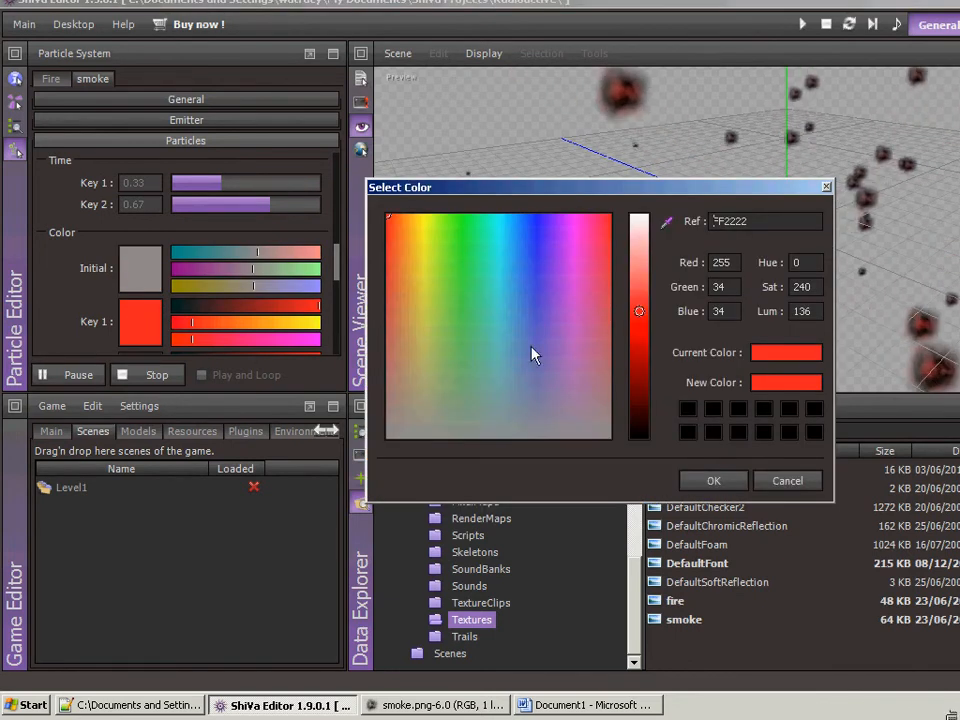
{"action": "left_click", "coordinate": [598, 438]}
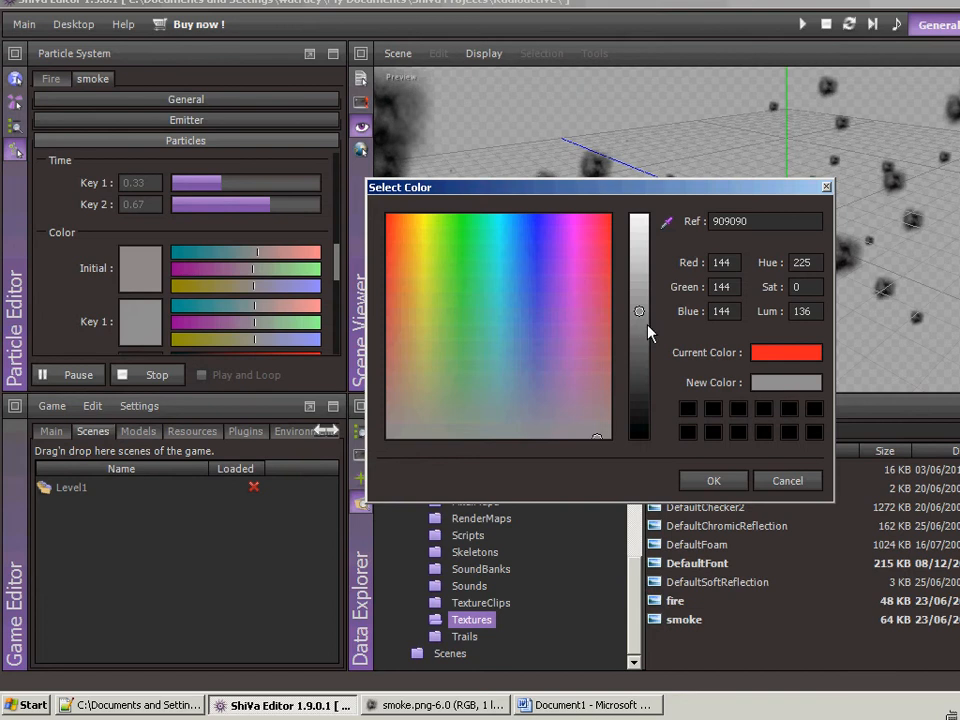
{"action": "left_click", "coordinate": [712, 481]}
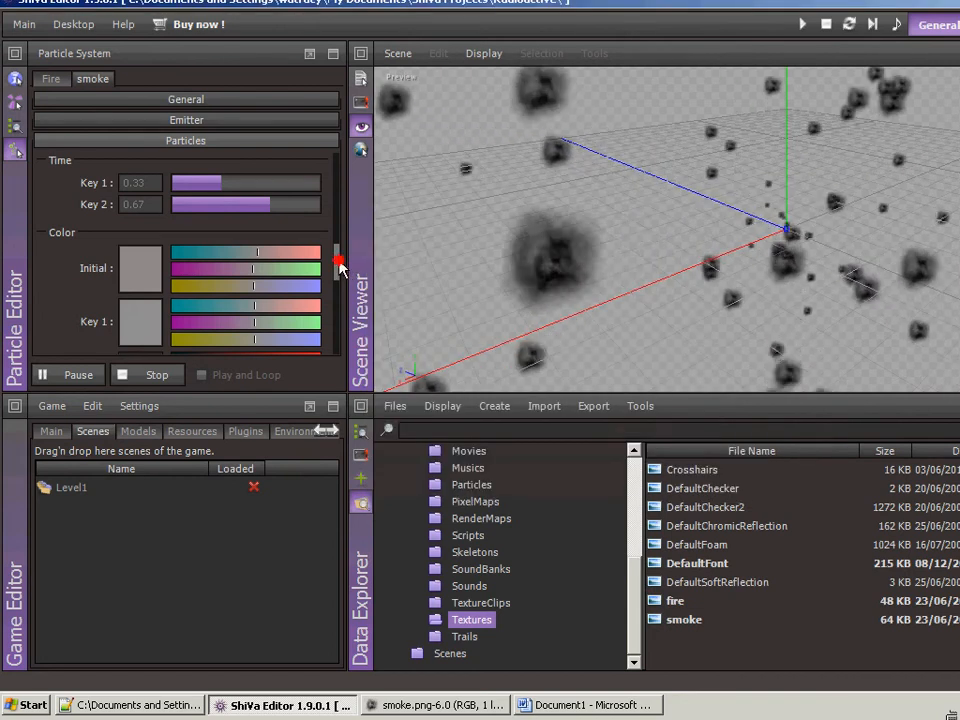
{"action": "left_click_drag", "start_coordinate": [336, 266], "coordinate": [336, 300]}
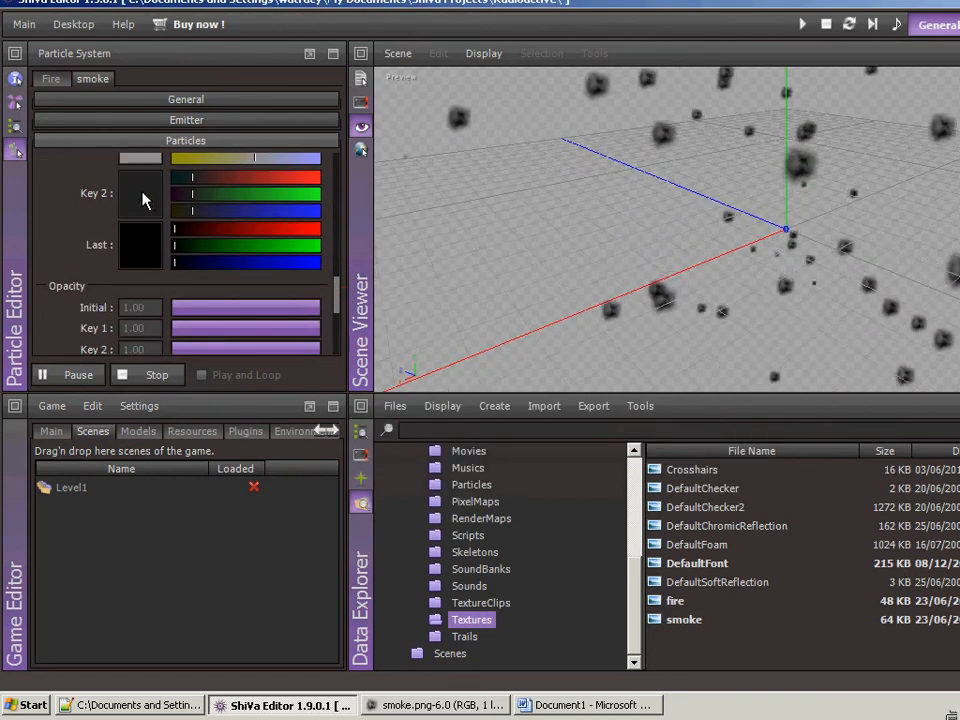
{"action": "left_click_drag", "start_coordinate": [338, 300], "coordinate": [338, 306]}
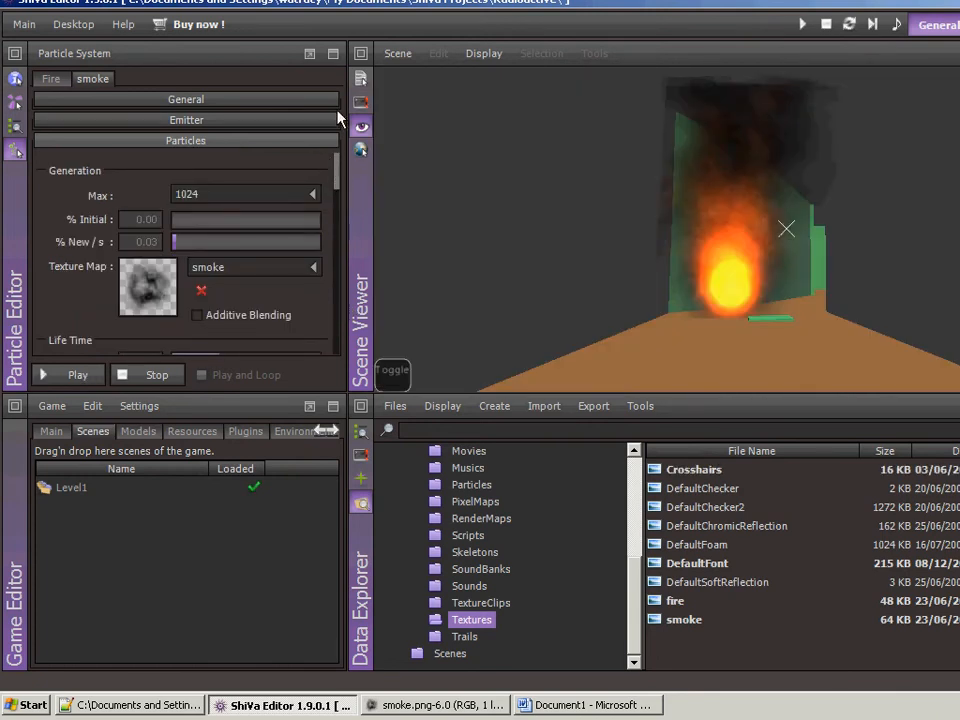
- Maximize the Particle Editor and review the smoke system's particle settings from generation and life time through color, opacity and size
{"action": "left_click", "coordinate": [333, 53]}
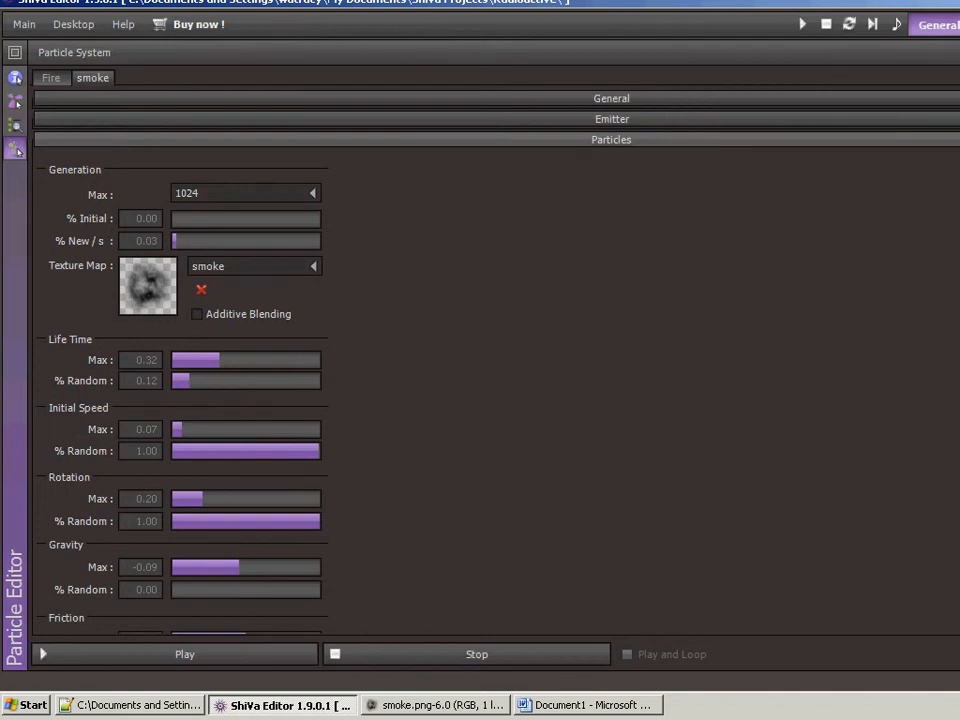
{"action": "scroll", "coordinate": [182, 394], "scroll_direction": "down", "scroll_amount": 1}
{"action": "scroll", "coordinate": [182, 394], "scroll_direction": "down", "scroll_amount": 5}
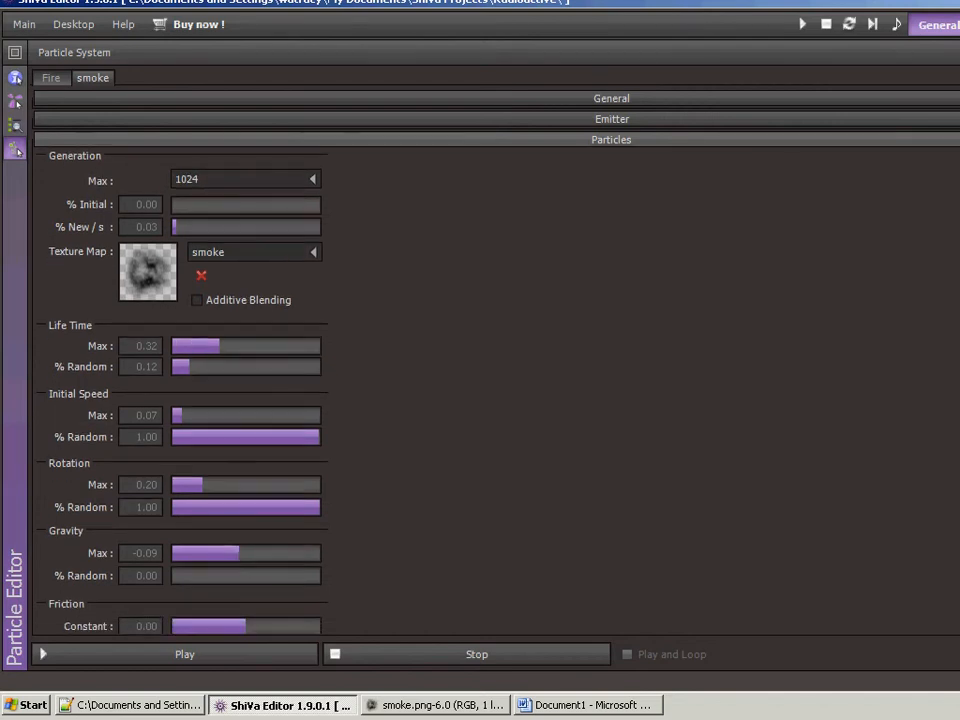
{"action": "scroll", "coordinate": [182, 394], "scroll_direction": "down", "scroll_amount": 10}
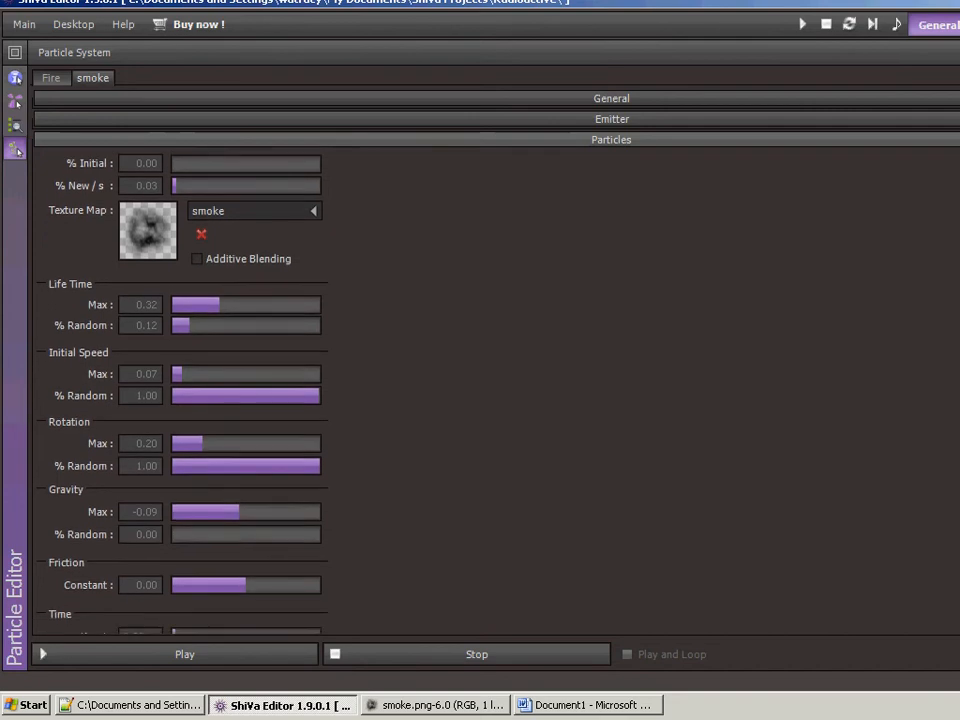
{"action": "scroll", "coordinate": [182, 394], "scroll_direction": "down", "scroll_amount": 12}
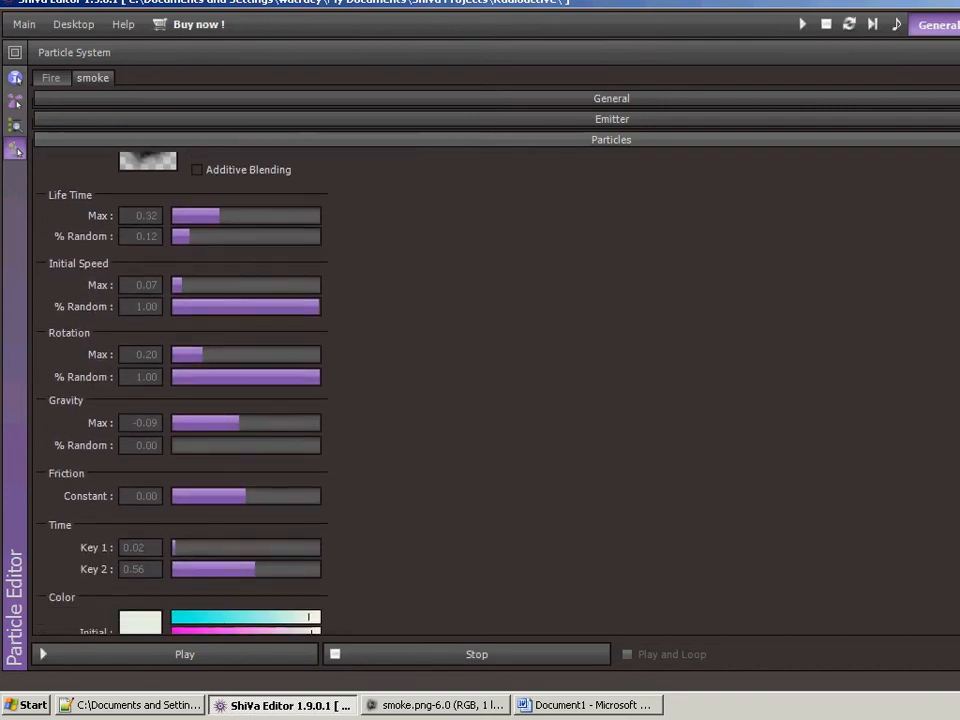
{"action": "scroll", "coordinate": [182, 394], "scroll_direction": "down", "scroll_amount": 2}
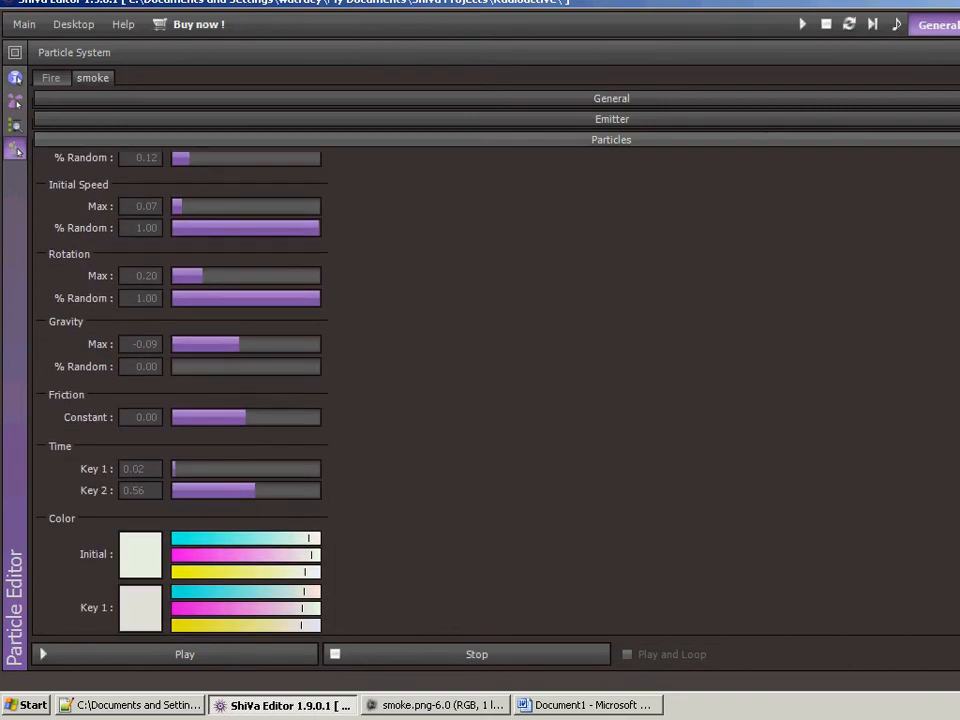
{"action": "scroll", "coordinate": [182, 394], "scroll_direction": "down", "scroll_amount": 12}
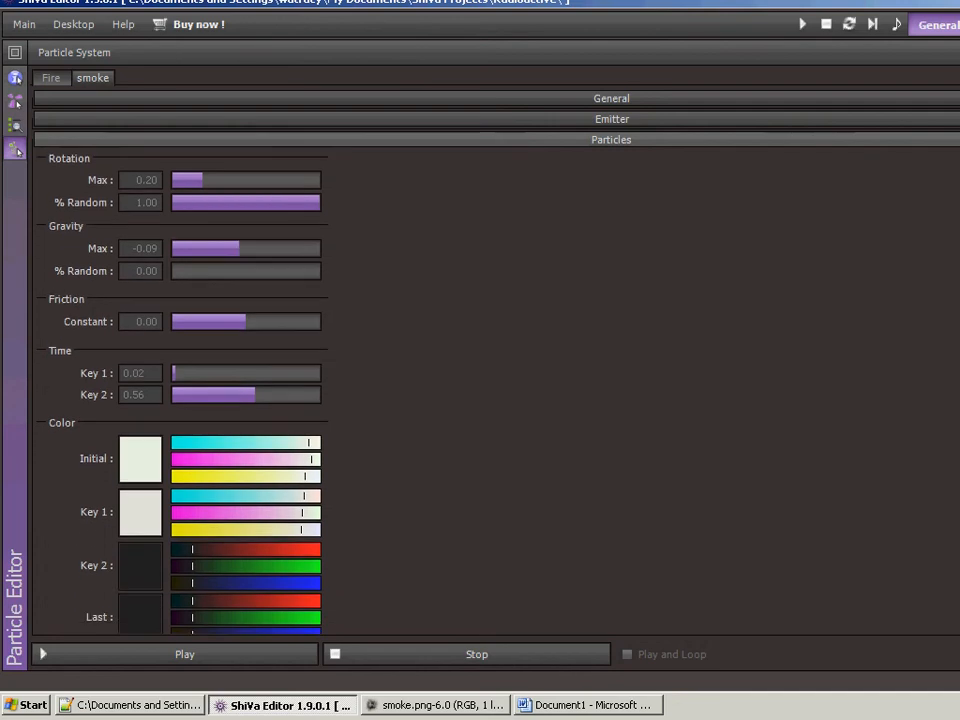
{"action": "scroll", "coordinate": [182, 394], "scroll_direction": "down", "scroll_amount": 12}
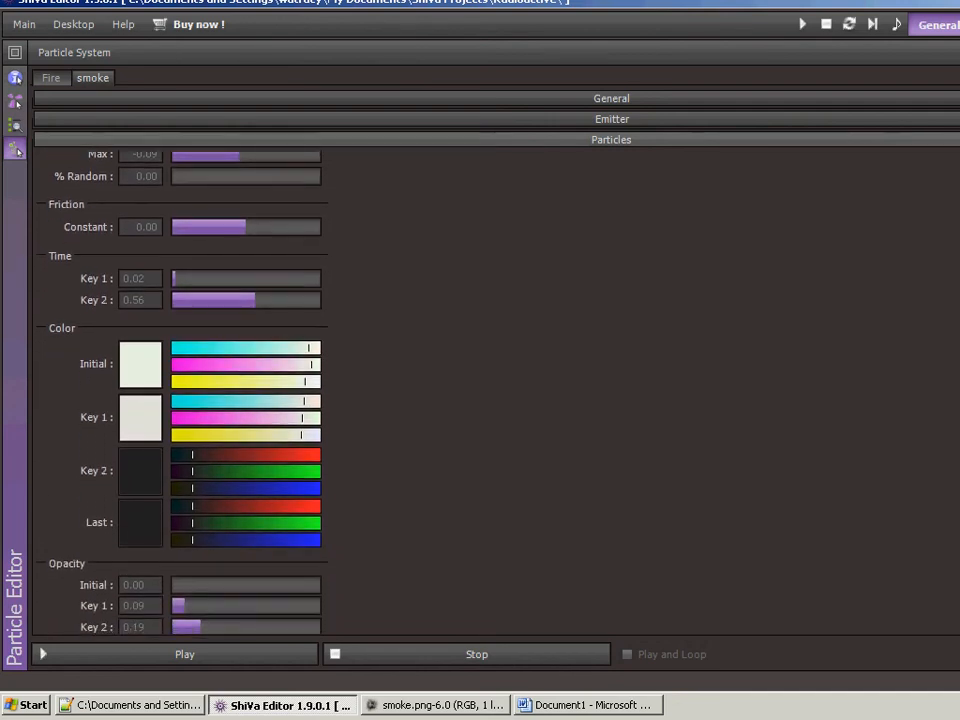
{"action": "scroll", "coordinate": [182, 394], "scroll_direction": "down", "scroll_amount": 4}
{"action": "scroll", "coordinate": [182, 394], "scroll_direction": "up", "scroll_amount": 13}
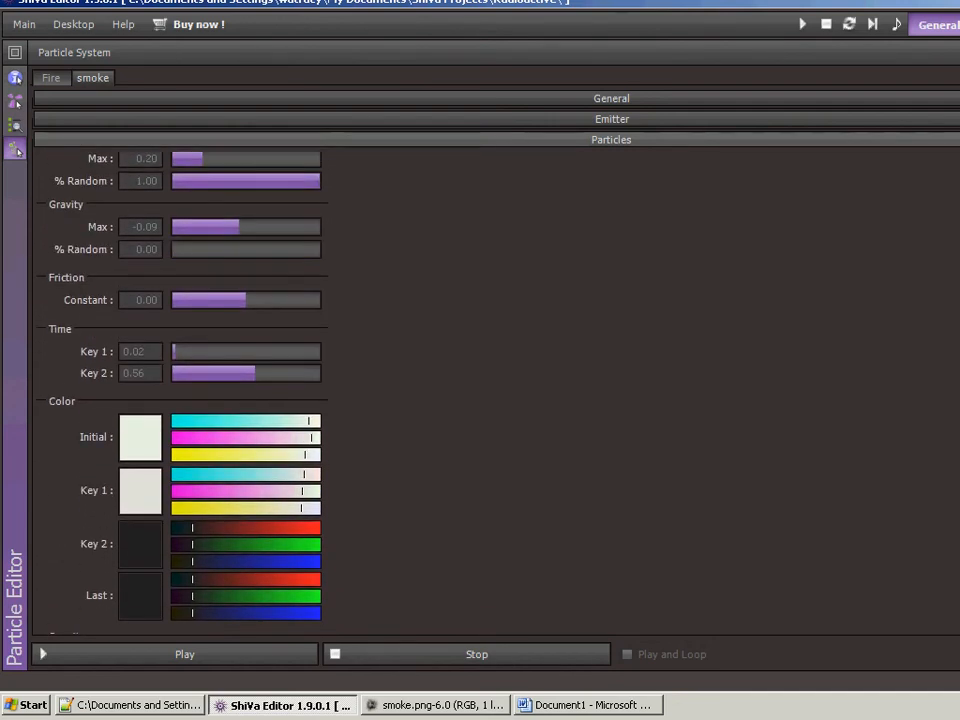
{"action": "scroll", "coordinate": [182, 394], "scroll_direction": "up", "scroll_amount": 5}
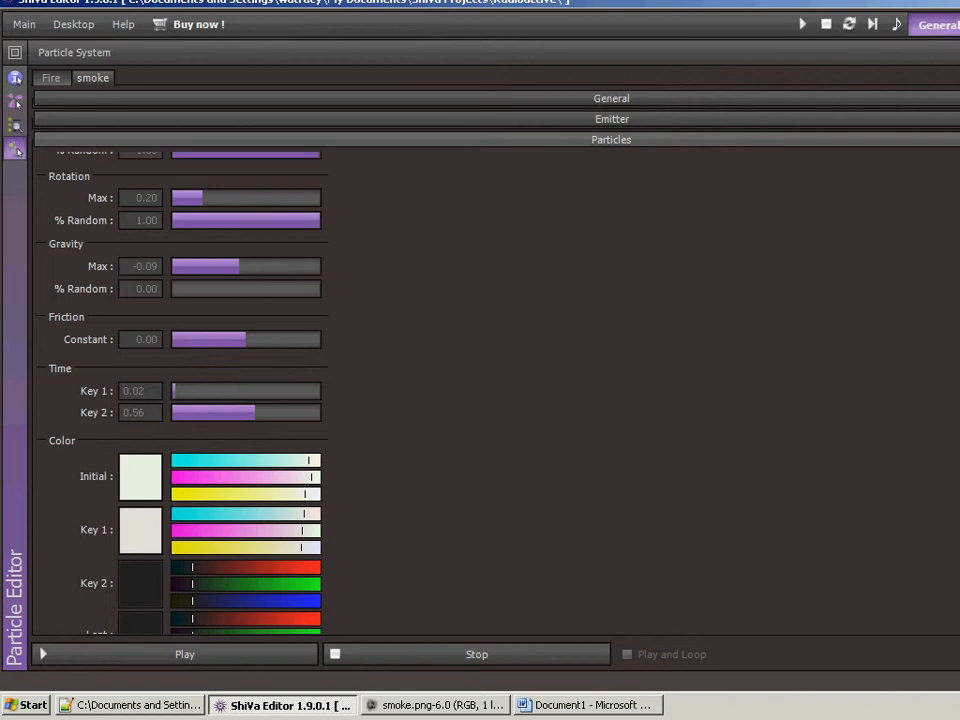
{"action": "scroll", "coordinate": [182, 394], "scroll_direction": "down", "scroll_amount": 1}
{"action": "scroll", "coordinate": [180, 390], "scroll_direction": "down", "scroll_amount": 5}
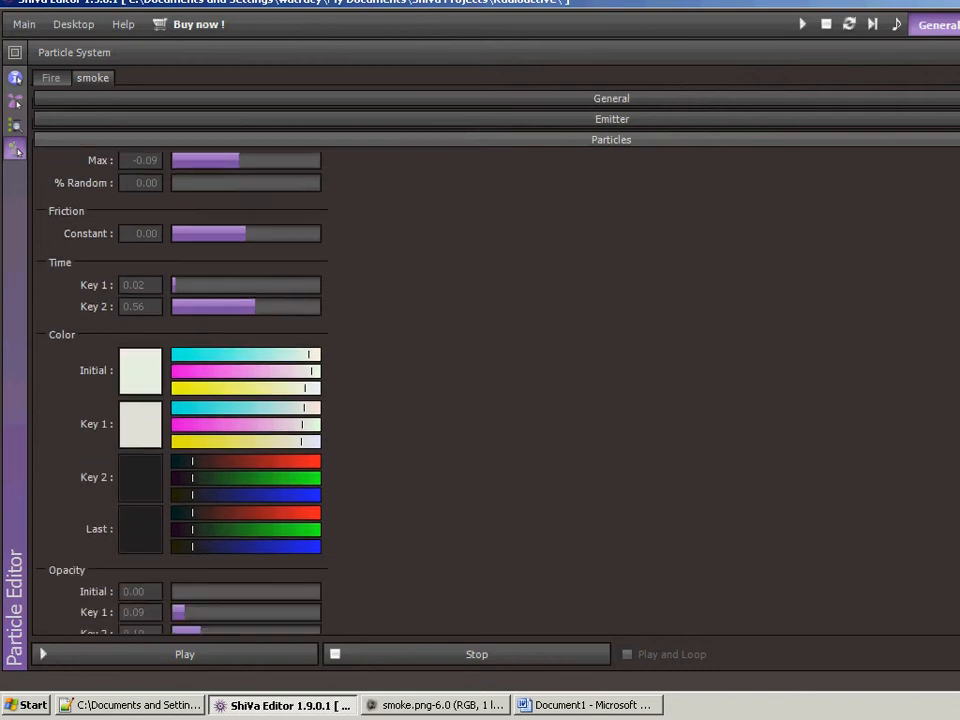
{"action": "scroll", "coordinate": [180, 390], "scroll_direction": "down", "scroll_amount": 3}
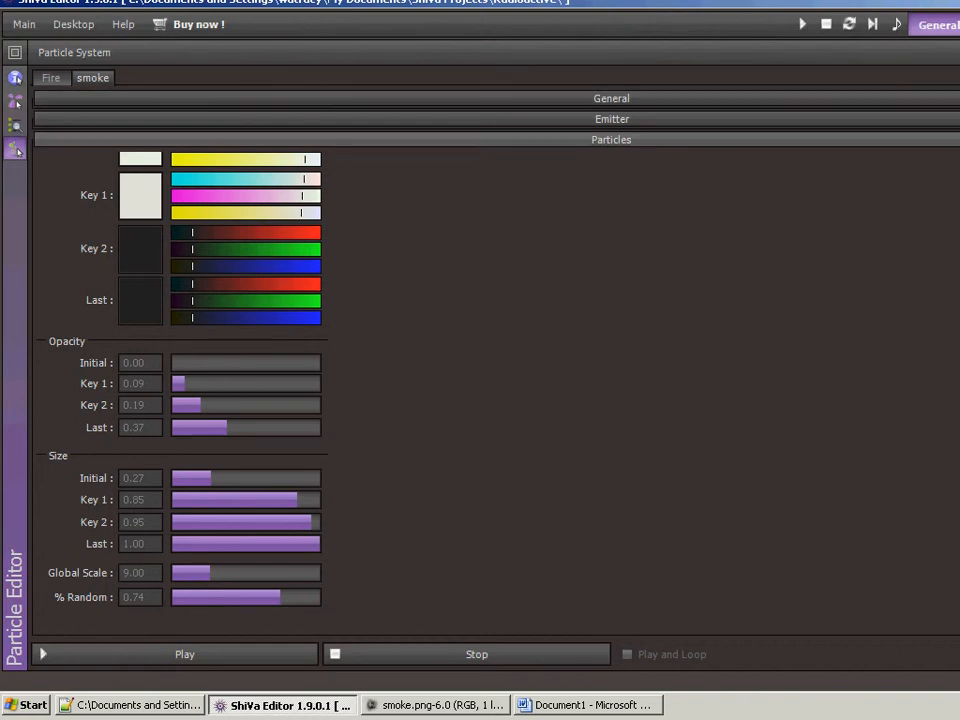
- Restore the normal editor layout and run the scene to watch the fire and smoke together
{"action": "left_click", "coordinate": [959, 53]}
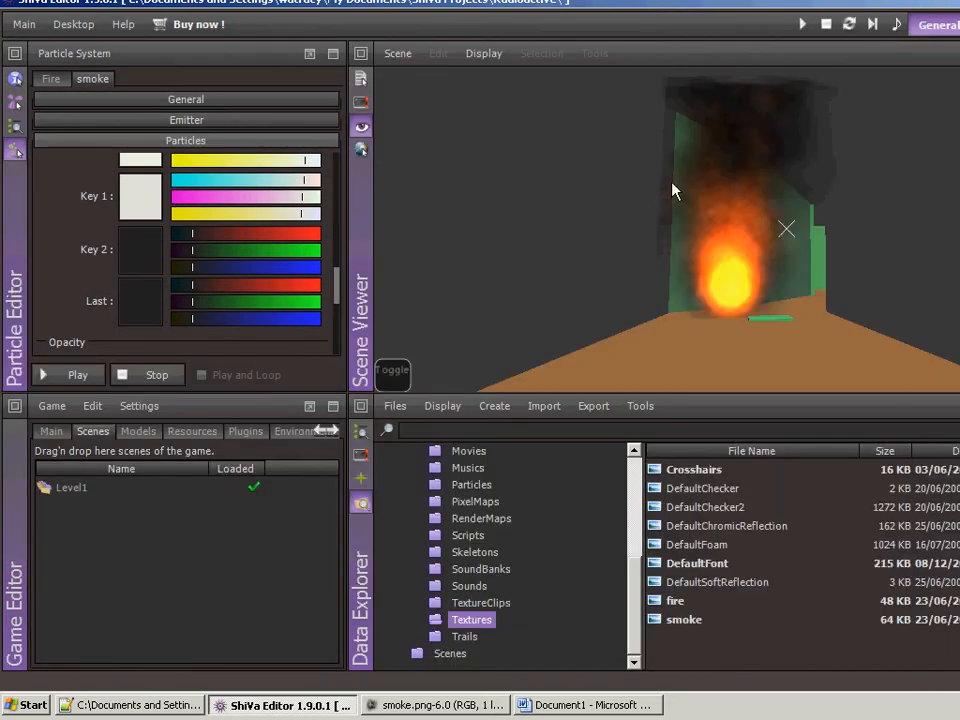
{"action": "key", "text": "F10"}
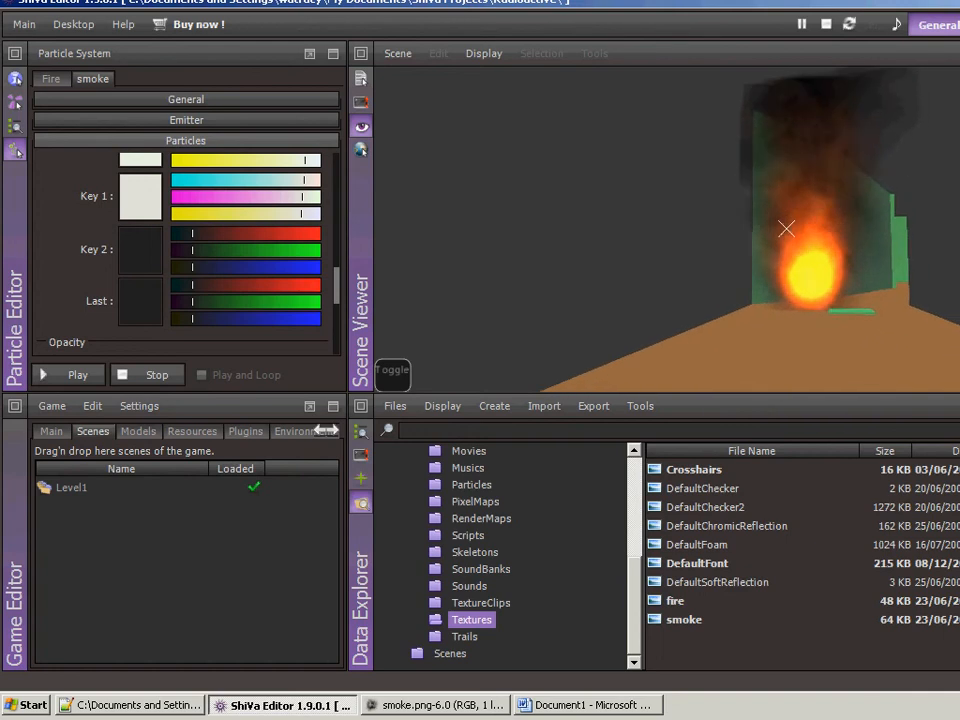